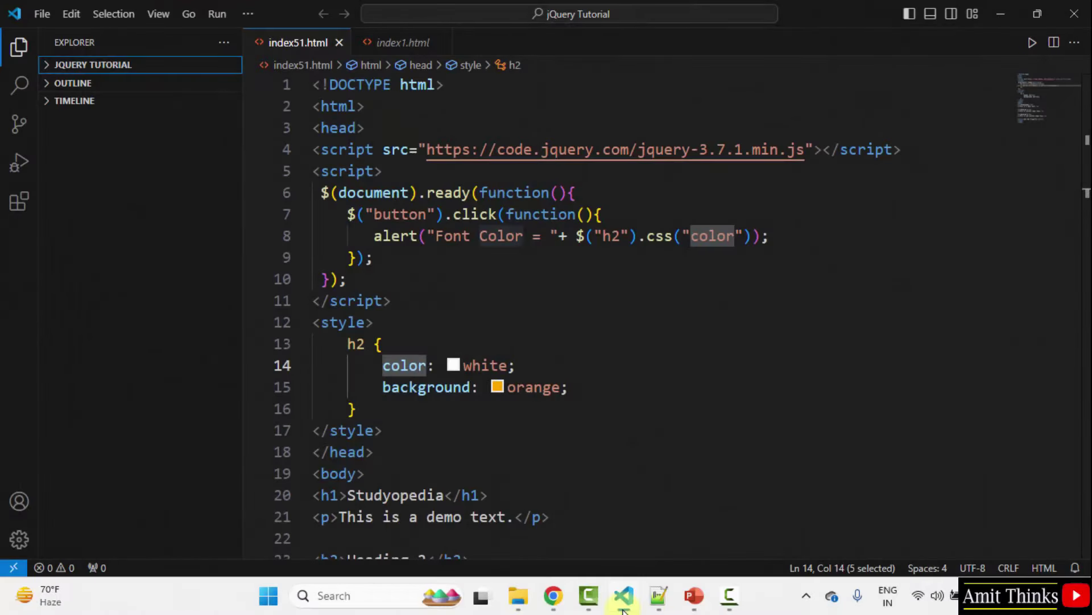
# Step: Expand the jQuery Tutorial folder and add a new file named index52.html
pyautogui.click(52, 65)
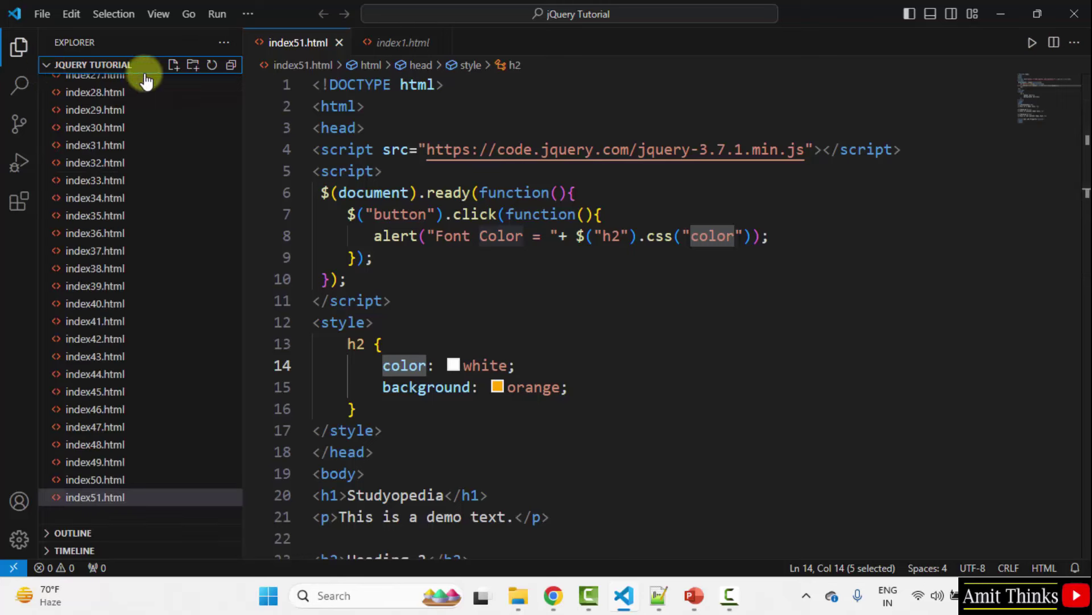
pyautogui.rightClick(175, 511)
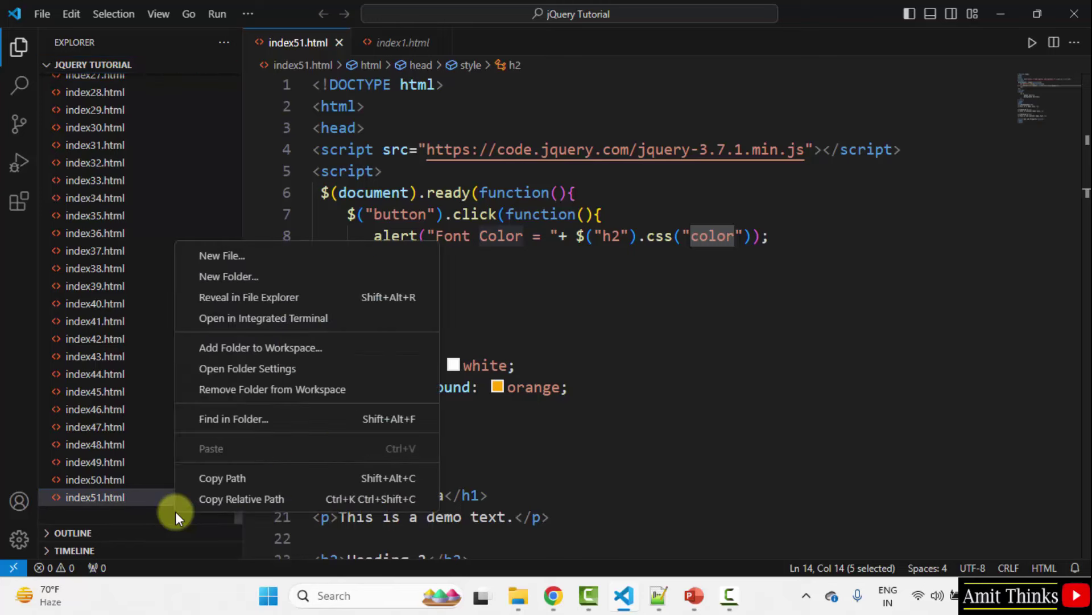
pyautogui.click(368, 256)
pyautogui.write('index52')
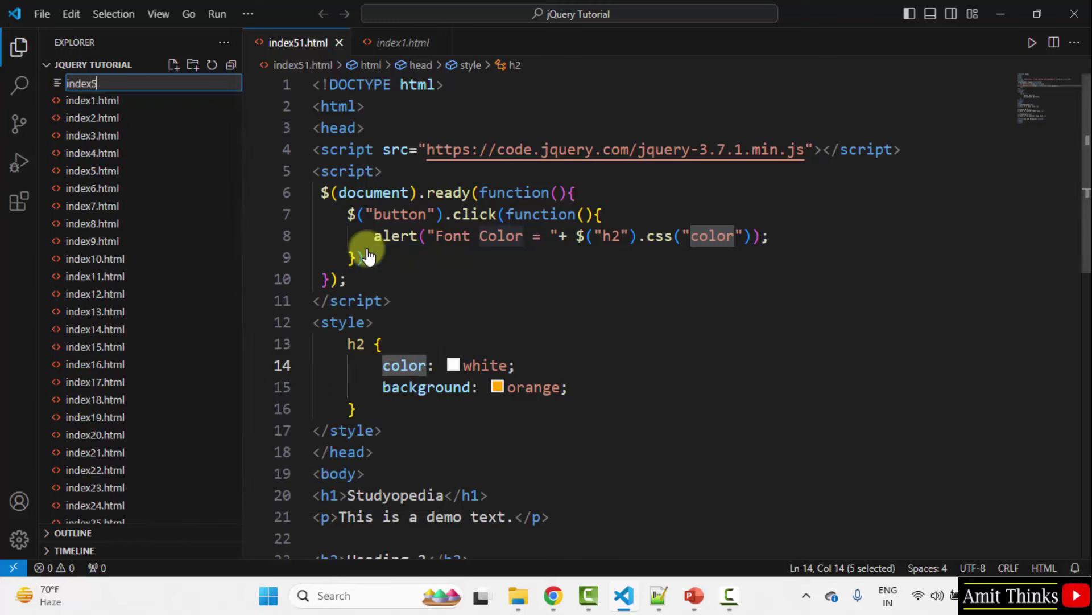
pyautogui.write('.html')
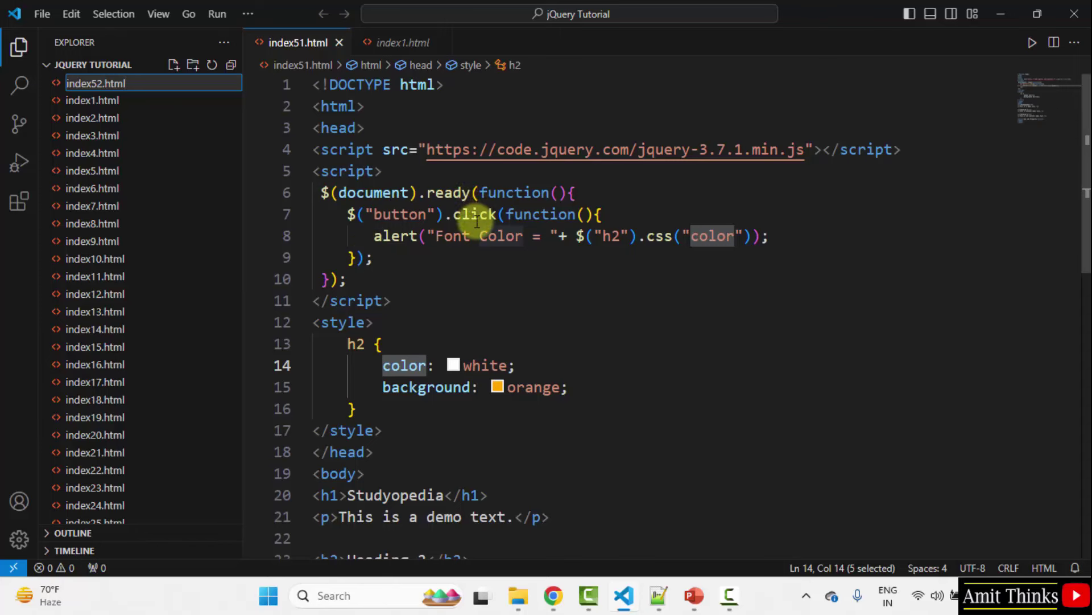
pyautogui.press('Return')
pyautogui.click(171, 498)
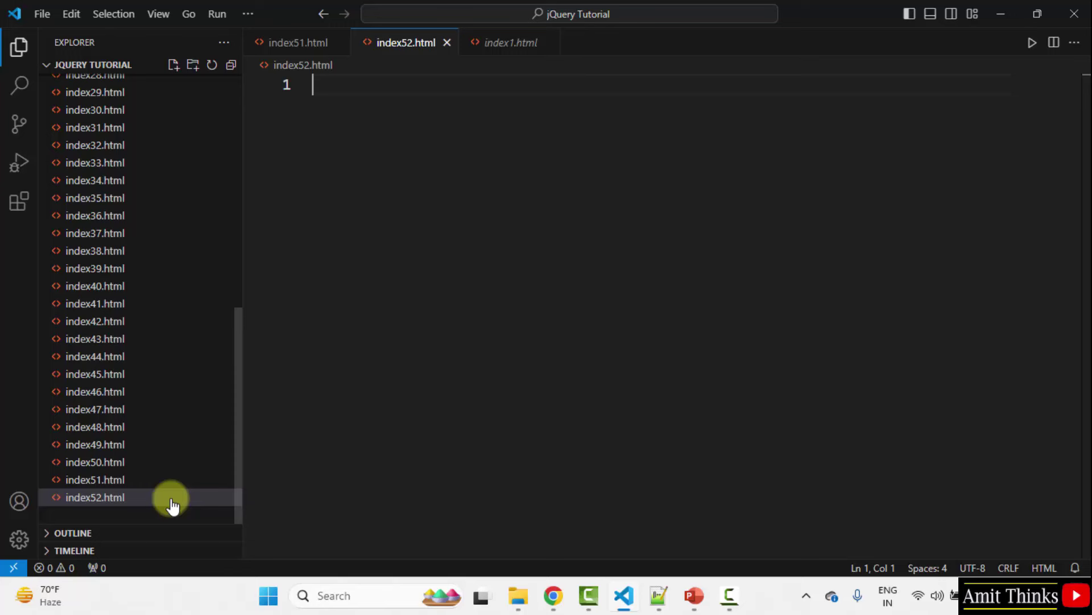
pyautogui.moveTo(238, 441); pyautogui.dragTo(228, 173)
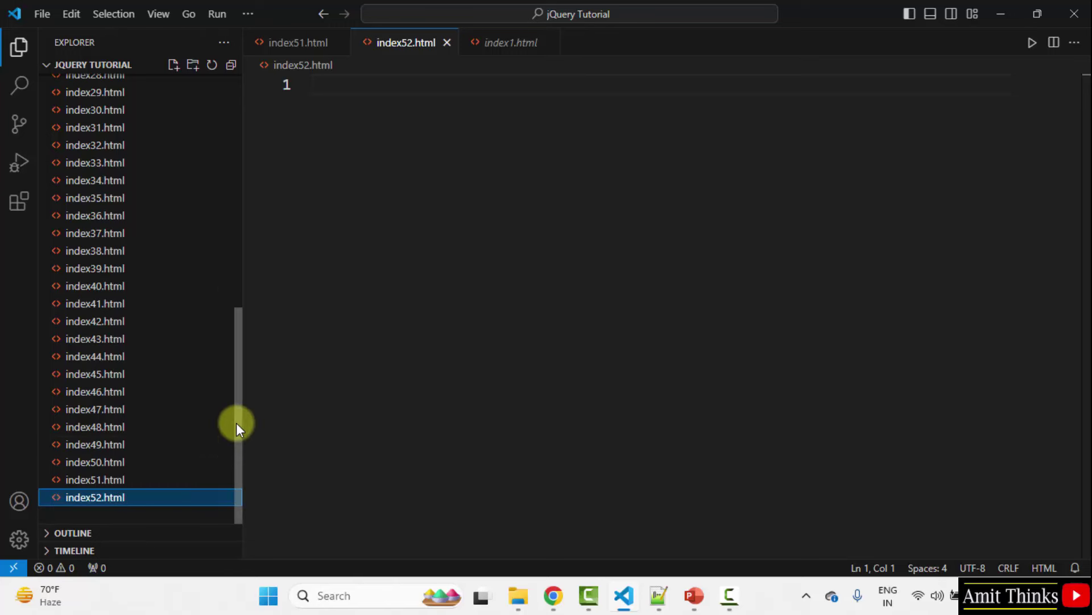
# Step: Copy all of index1.html's code
pyautogui.click(129, 82)
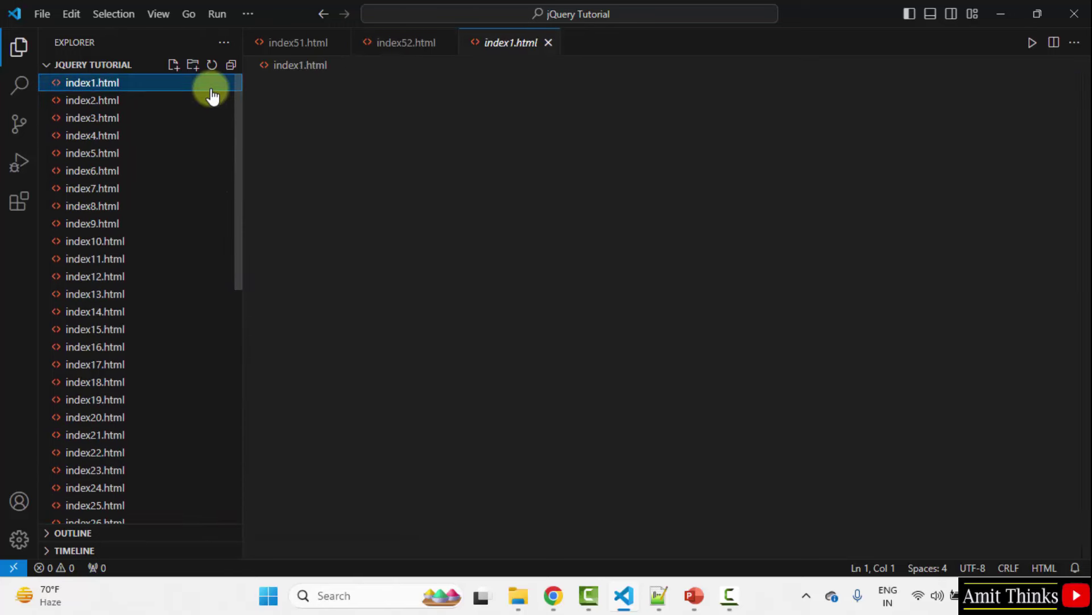
pyautogui.hotkey('ctrl', 'a')
pyautogui.click(392, 193)
pyautogui.hotkey('ctrl', 'a')
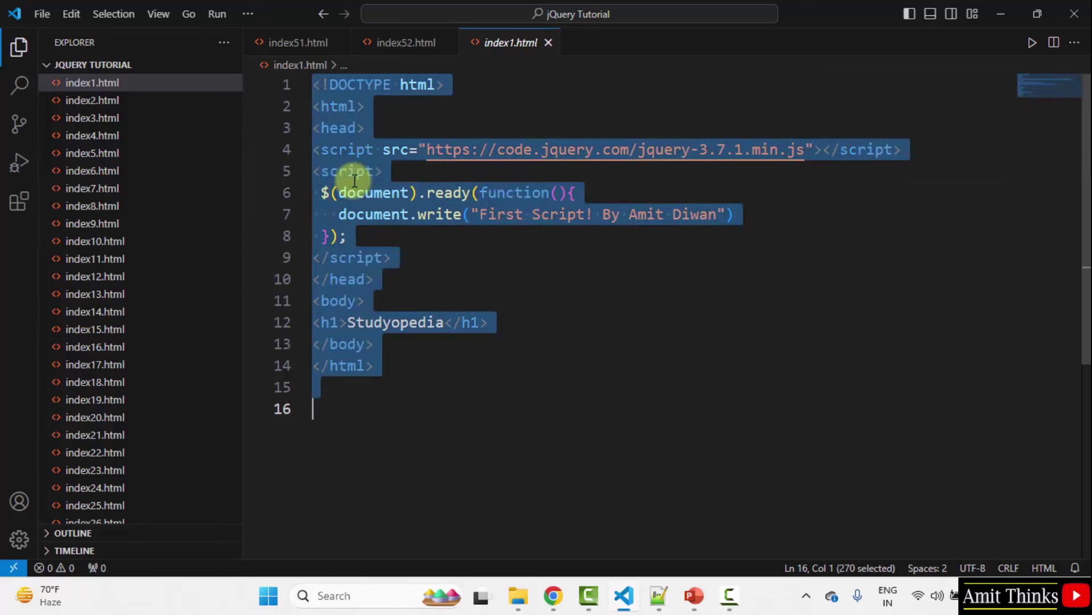
pyautogui.rightClick(353, 181)
pyautogui.click(418, 443)
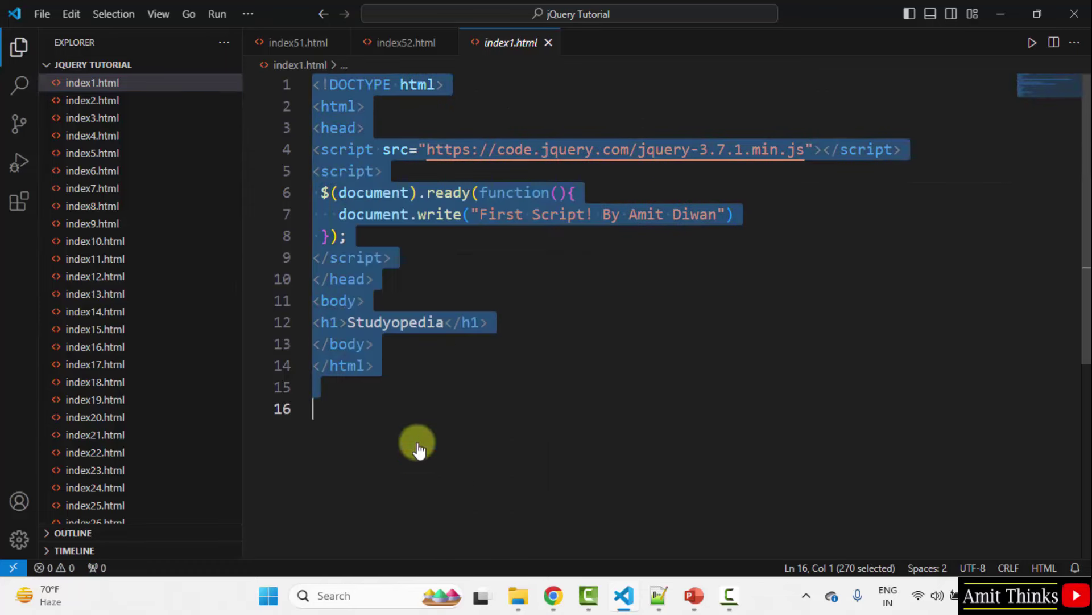
pyautogui.scroll(-5, 241, 510)
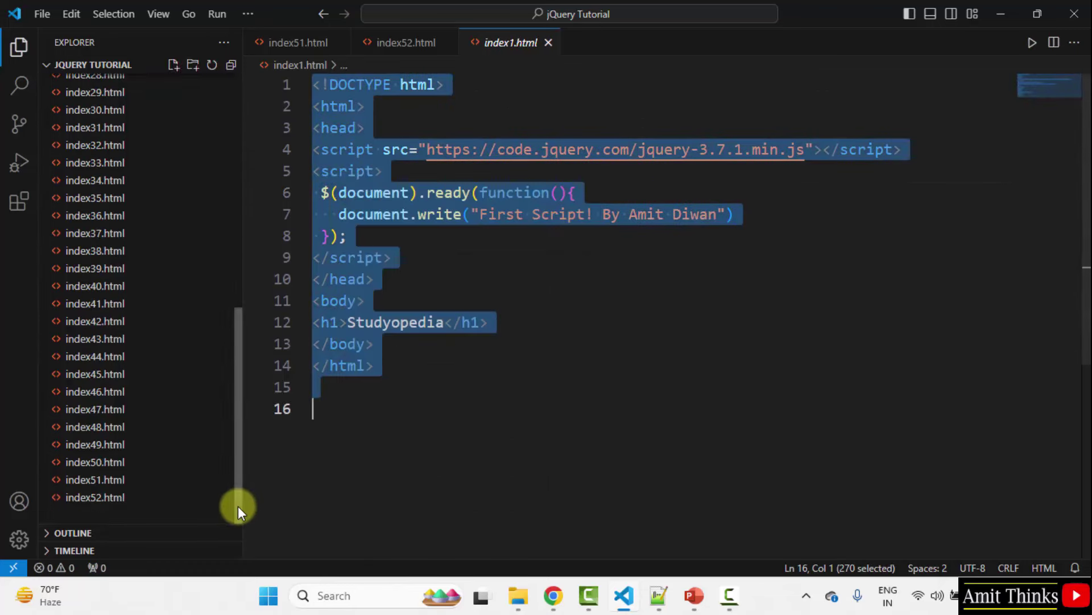
# Step: Paste the code into index52.html and select the document.write statement on line 7
pyautogui.click(168, 498)
pyautogui.rightClick(317, 337)
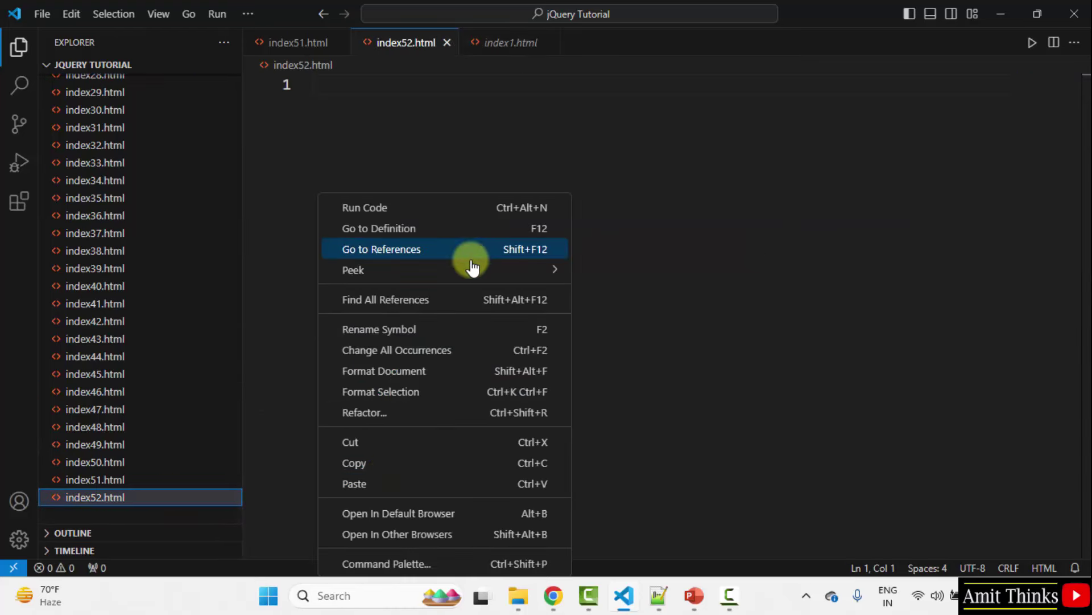
pyautogui.click(379, 483)
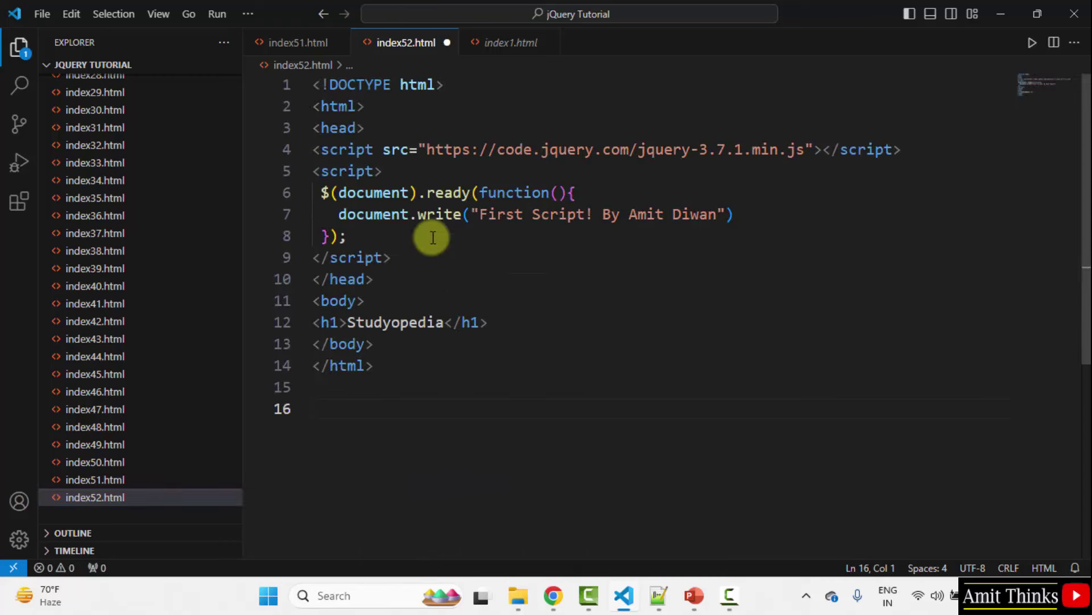
pyautogui.doubleClick(461, 150)
pyautogui.tripleClick(461, 149)
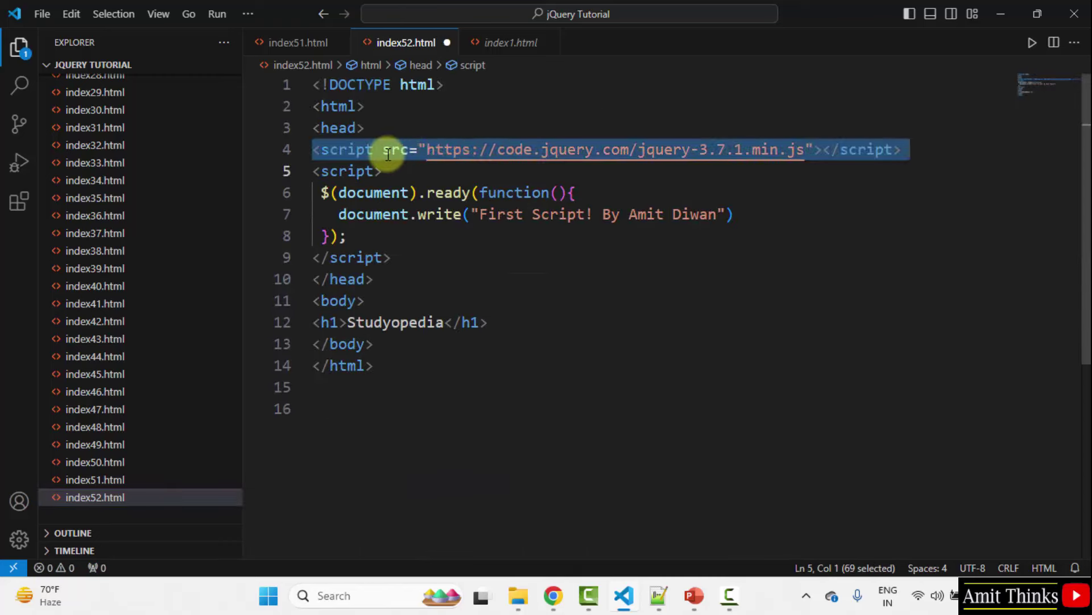
pyautogui.click(469, 363)
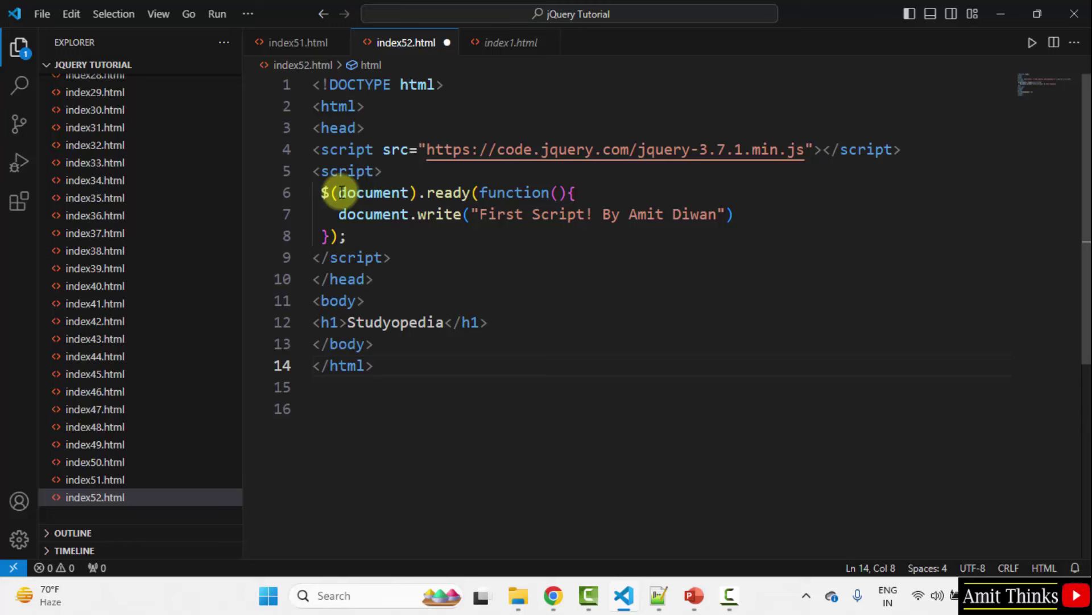
pyautogui.click(313, 171)
pyautogui.moveTo(313, 170); pyautogui.dragTo(415, 256)
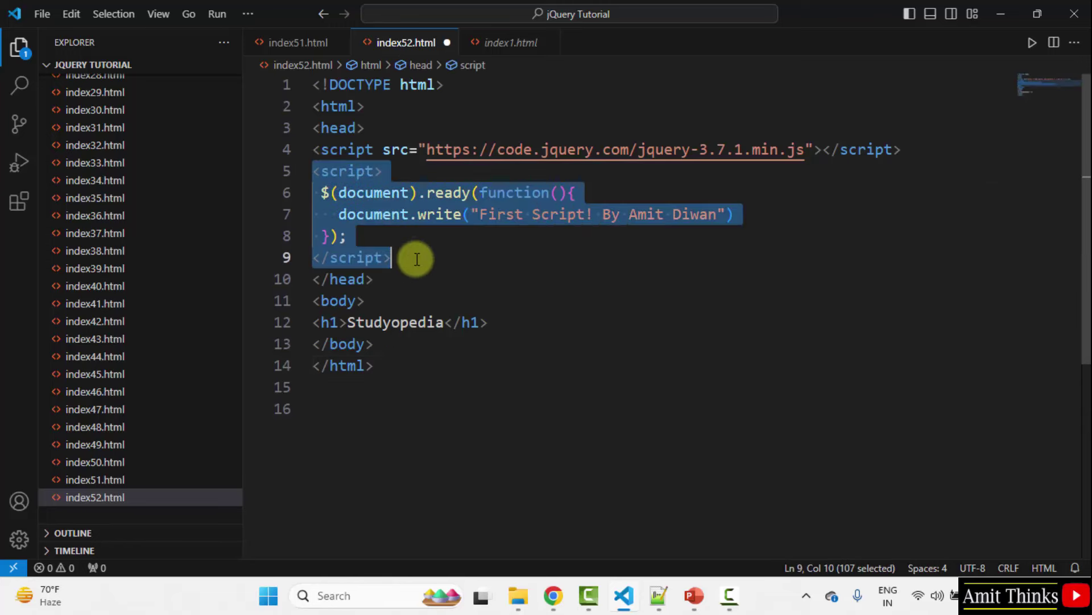
pyautogui.click(435, 261)
pyautogui.moveTo(339, 214); pyautogui.dragTo(748, 213)
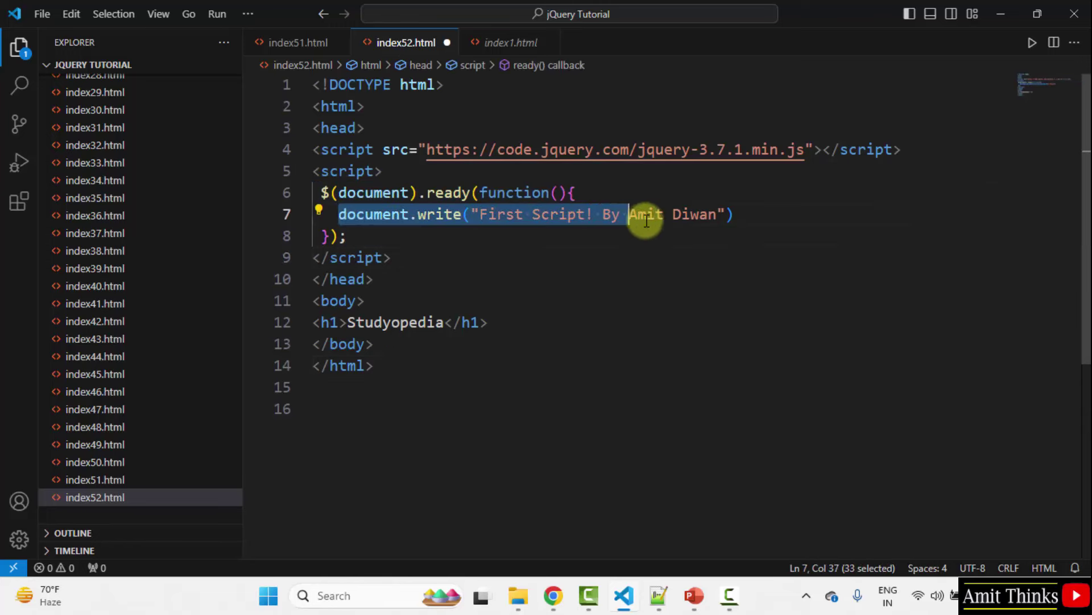
# Step: Delete the document.write statement and add a new line below the Studyopedia heading
pyautogui.press('BackSpace')
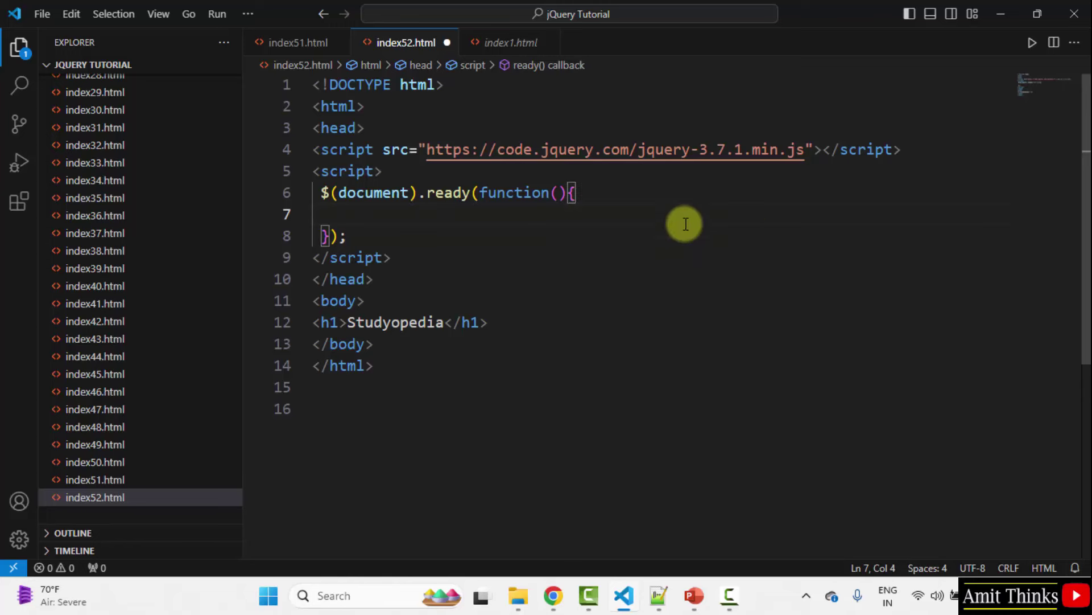
pyautogui.click(346, 295)
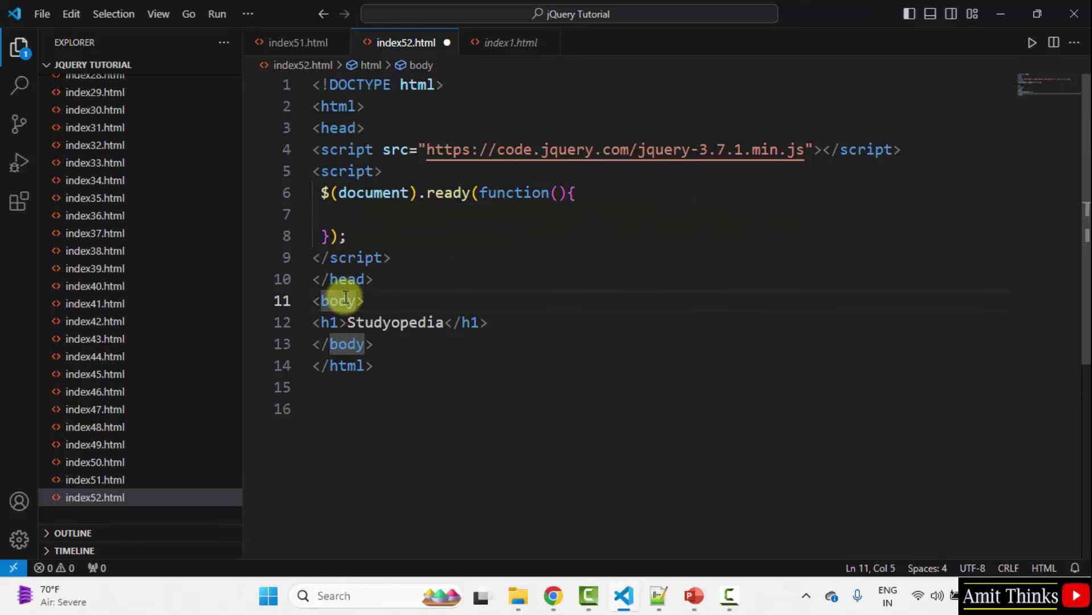
pyautogui.moveTo(342, 300)
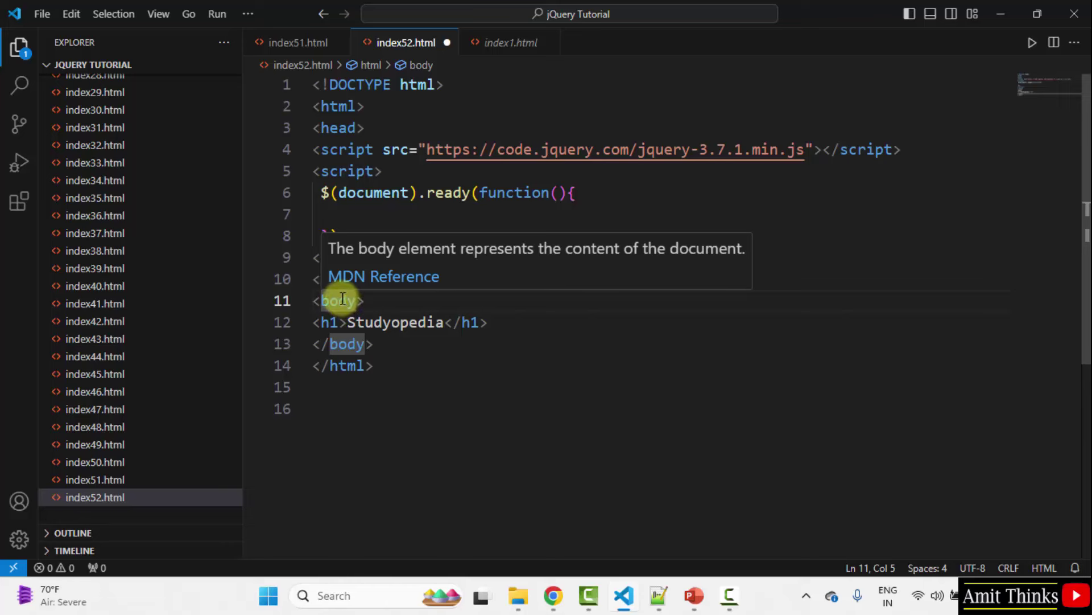
pyautogui.click(516, 319)
pyautogui.press('Return')
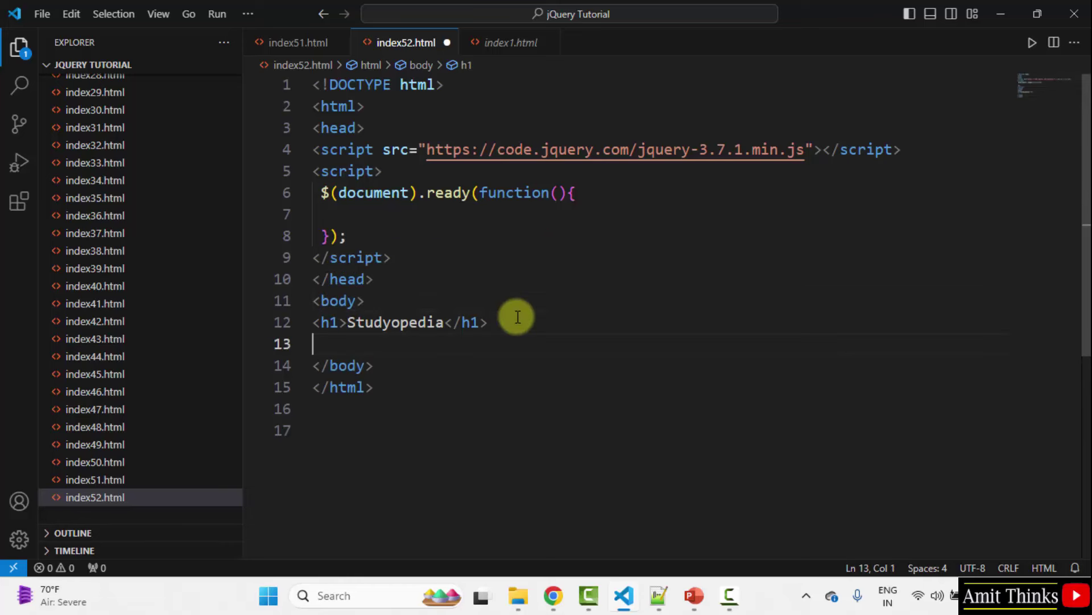
pyautogui.write('<p>')
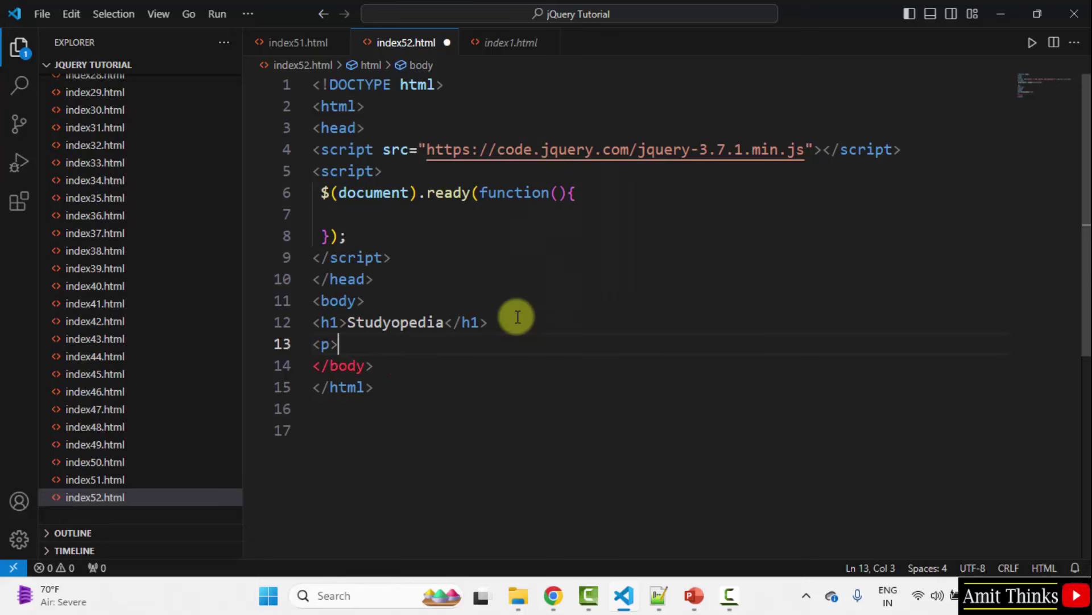
pyautogui.write('Th')
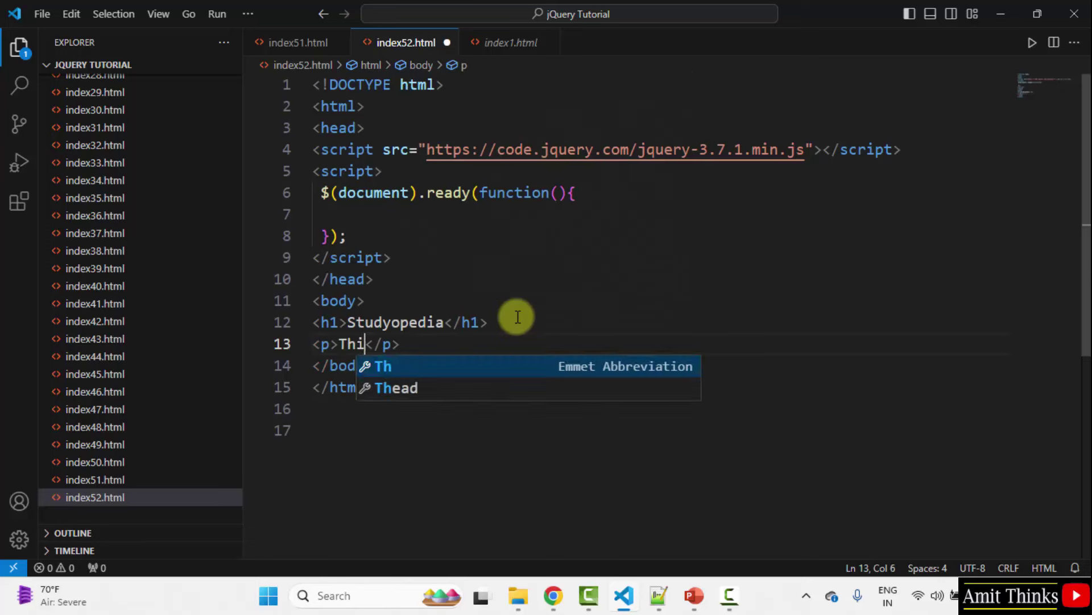
pyautogui.write('is is a demo te')
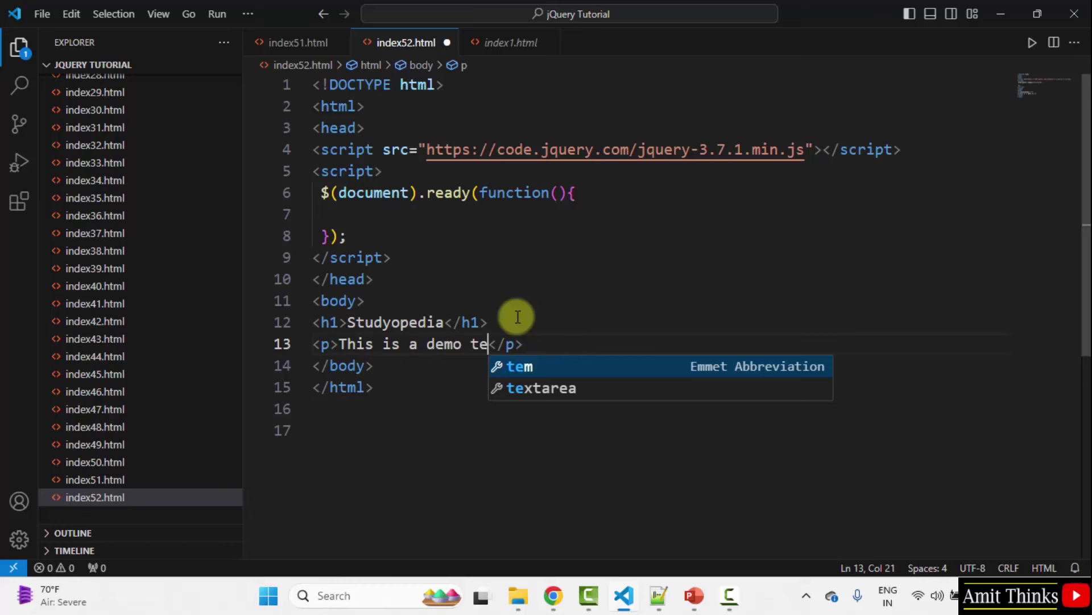
pyautogui.write('xt.')
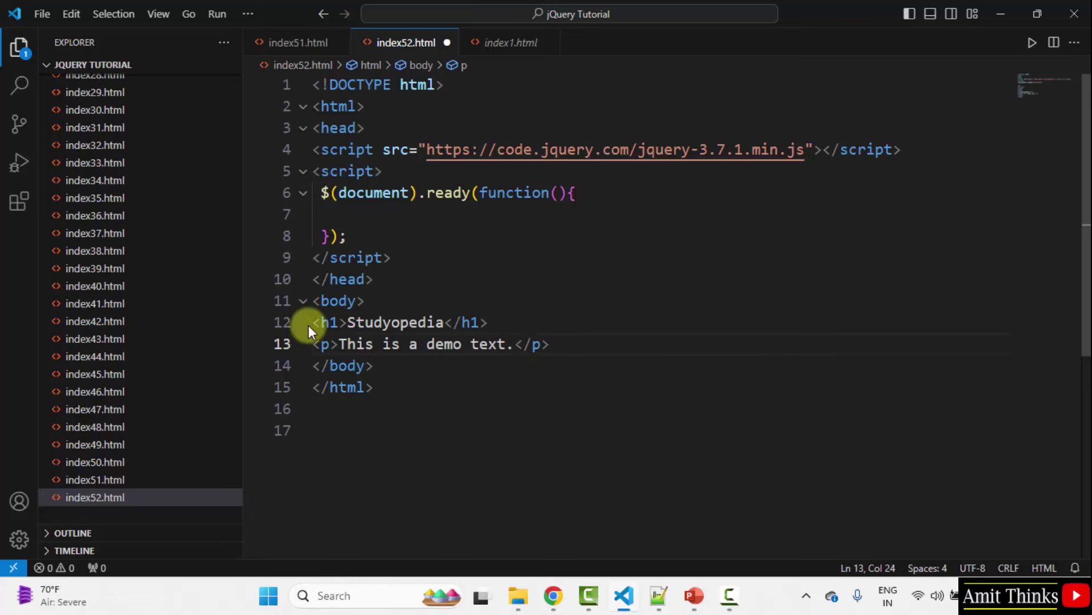
# Step: Duplicate the heading and paragraph lines twice below the first paragraph
pyautogui.moveTo(312, 325); pyautogui.dragTo(556, 342)
pyautogui.hotkey('ctrl', 'c')
pyautogui.click(608, 348)
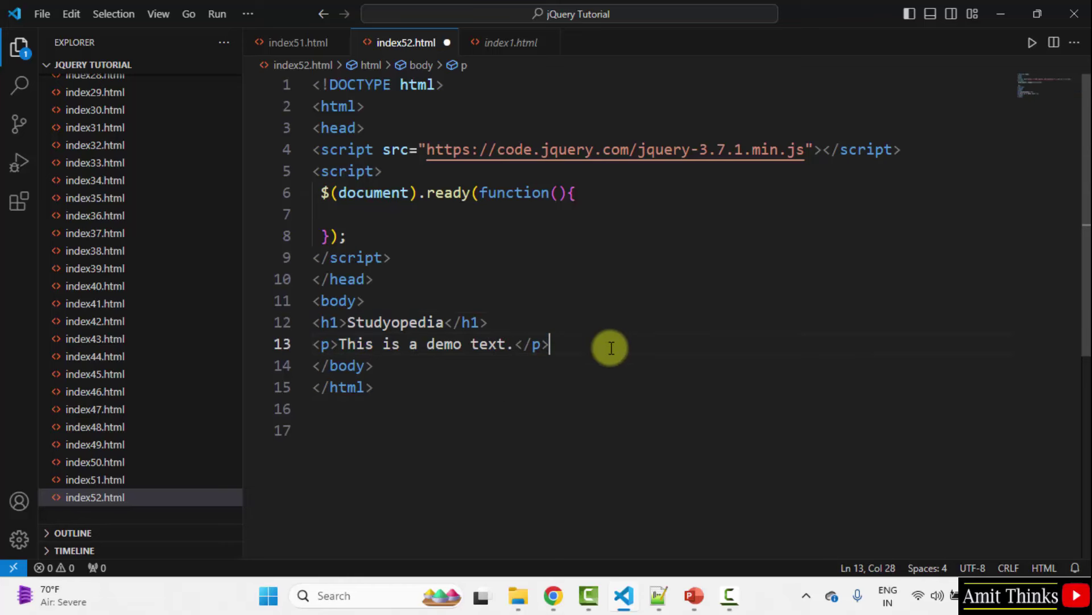
pyautogui.press('Return')
pyautogui.press('Return')
pyautogui.hotkey('ctrl', 'v')
pyautogui.press('Return')
pyautogui.press('Return')
pyautogui.hotkey('ctrl', 'v')
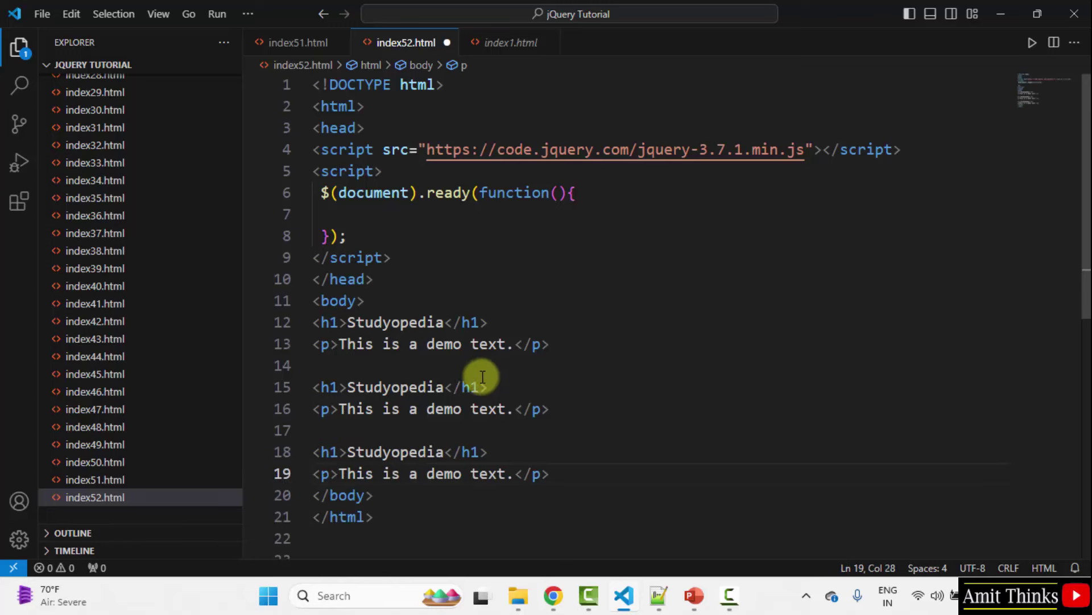
# Step: Make the headings on lines 15 and 18 h2 elements reading Heading 2
pyautogui.doubleClick(428, 387)
pyautogui.write('Hea')
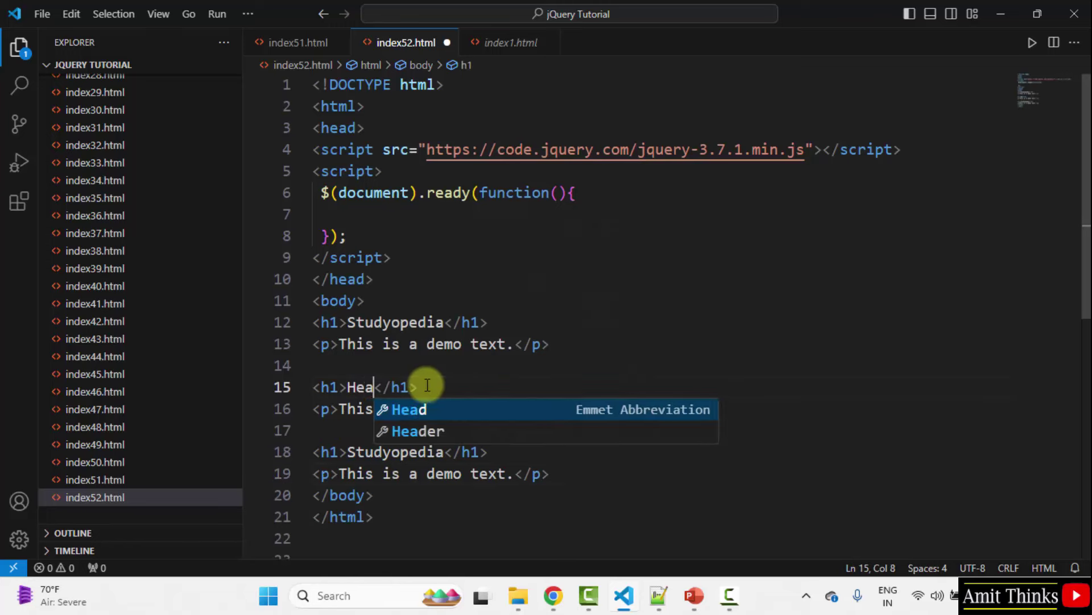
pyautogui.write('ding 2')
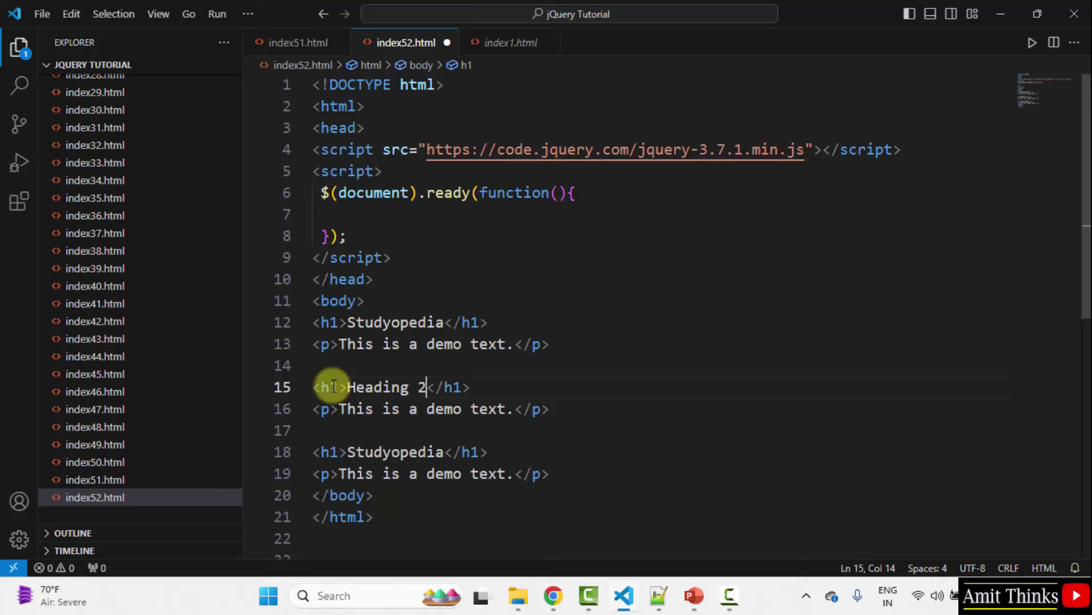
pyautogui.click(331, 386)
pyautogui.press('Delete')
pyautogui.press('Delete')
pyautogui.write('2>')
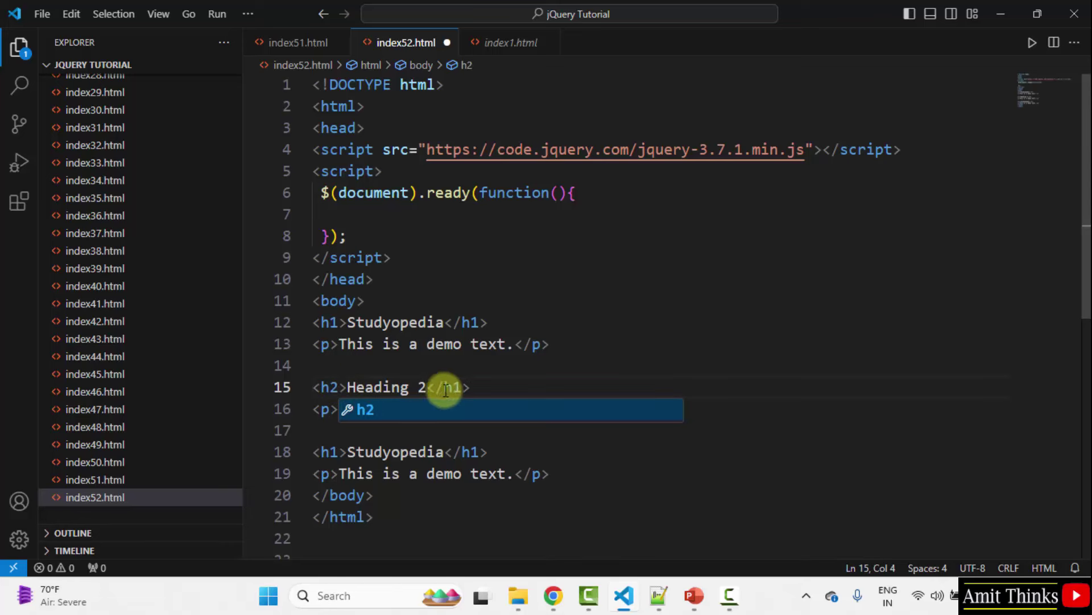
pyautogui.click(462, 387)
pyautogui.write('2')
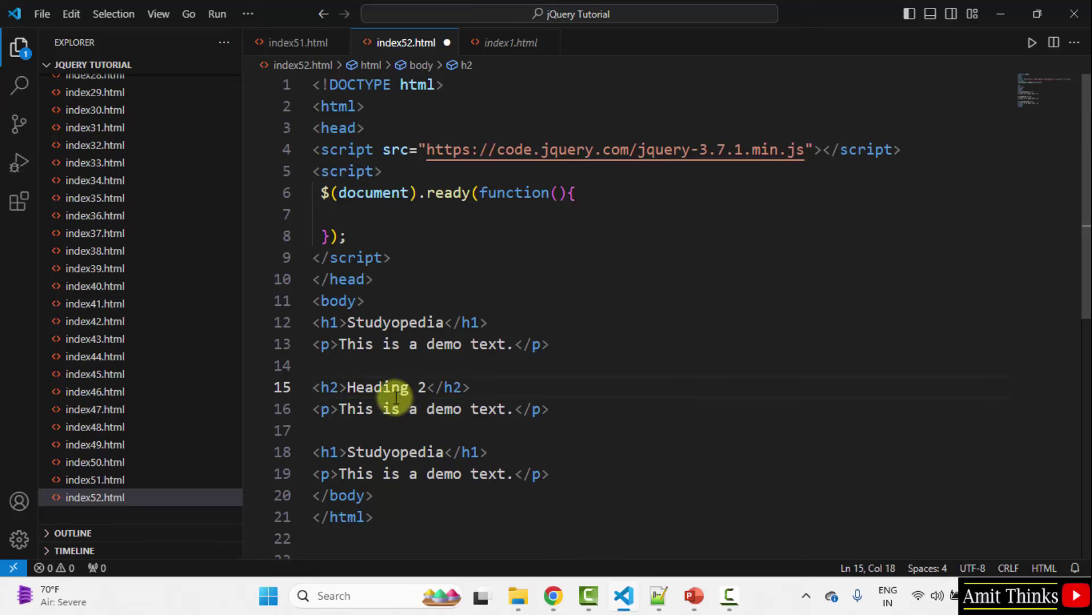
pyautogui.doubleClick(330, 387)
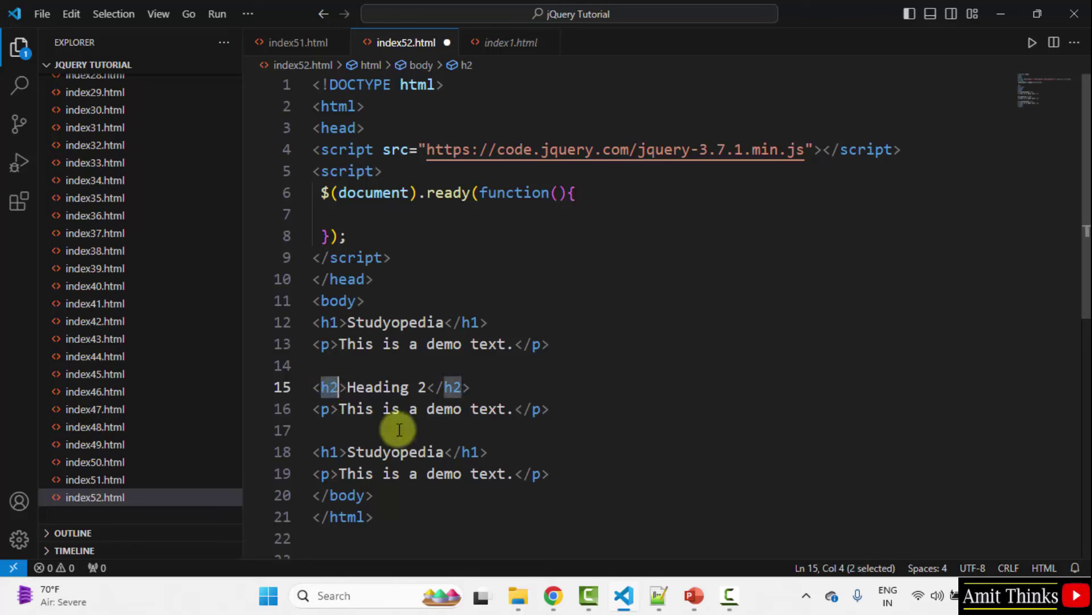
pyautogui.doubleClick(330, 452)
pyautogui.write('h2')
pyautogui.click(390, 451)
pyautogui.doubleClick(390, 451)
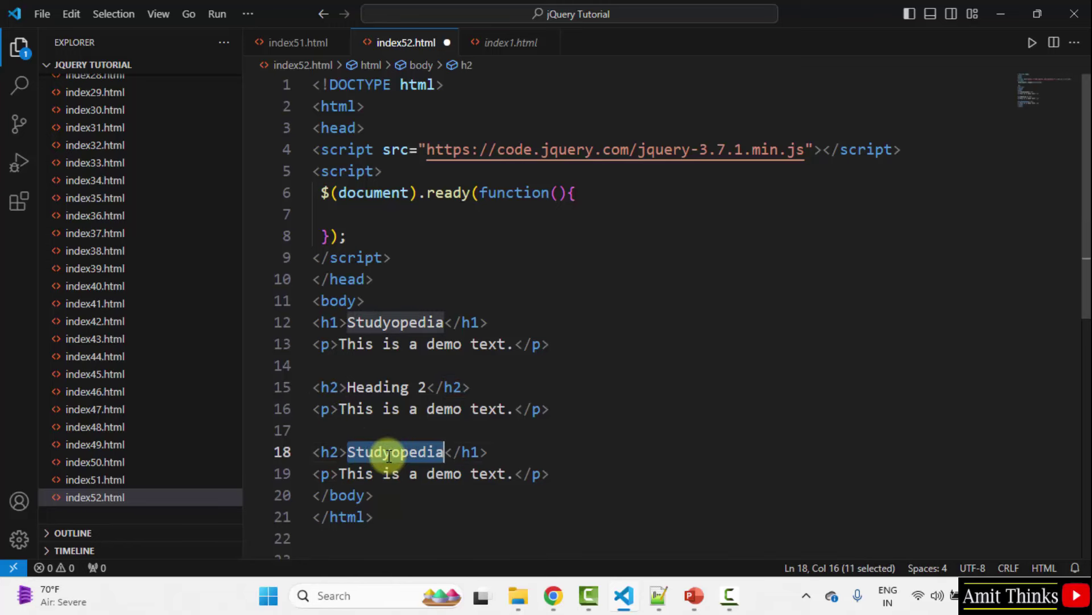
pyautogui.write('Heading 2')
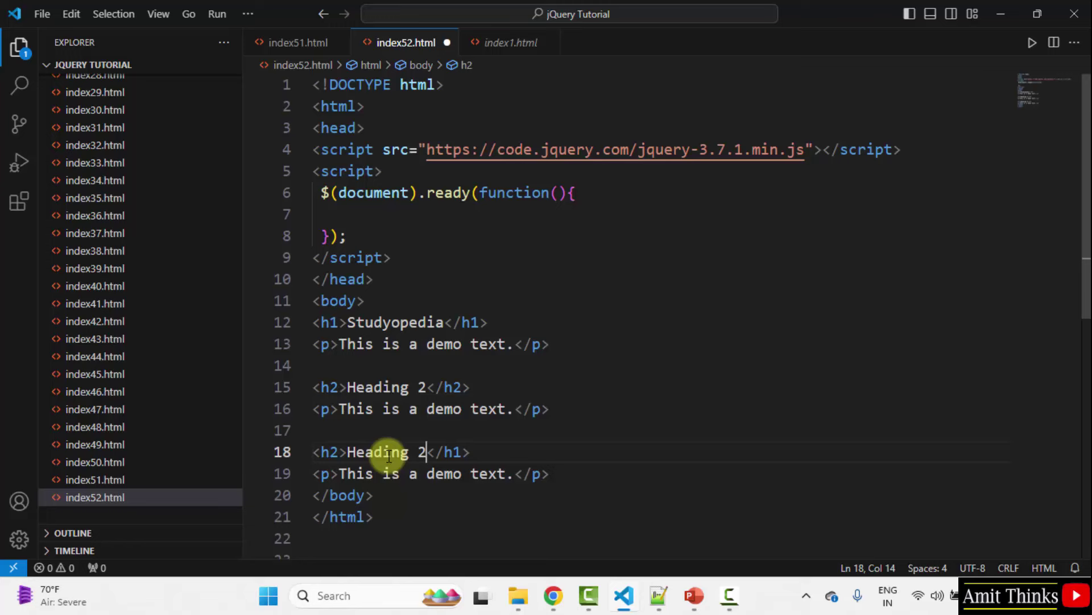
pyautogui.doubleClick(453, 451)
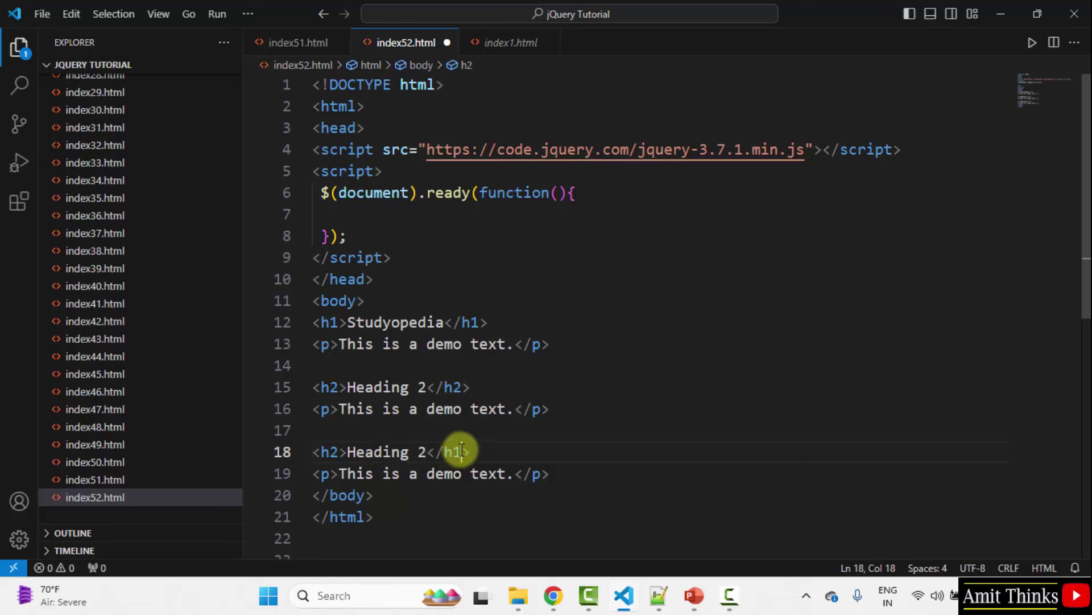
pyautogui.write('h2')
# Step: Reword the copied paragraphs to 'another demo text' and 'yet another demo text'
pyautogui.click(425, 410)
pyautogui.press('BackSpace')
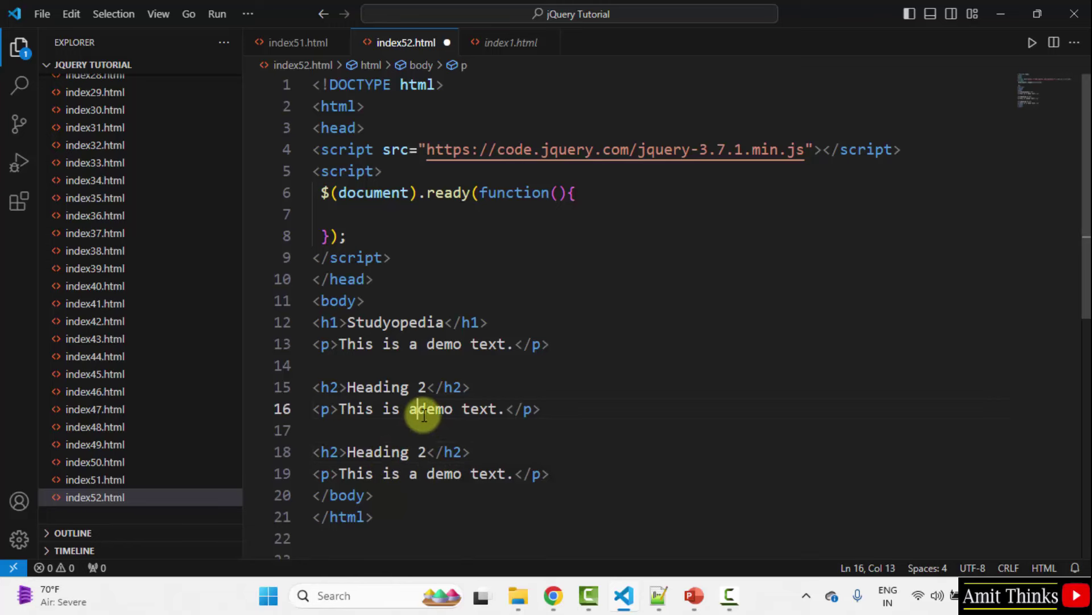
pyautogui.write('nother')
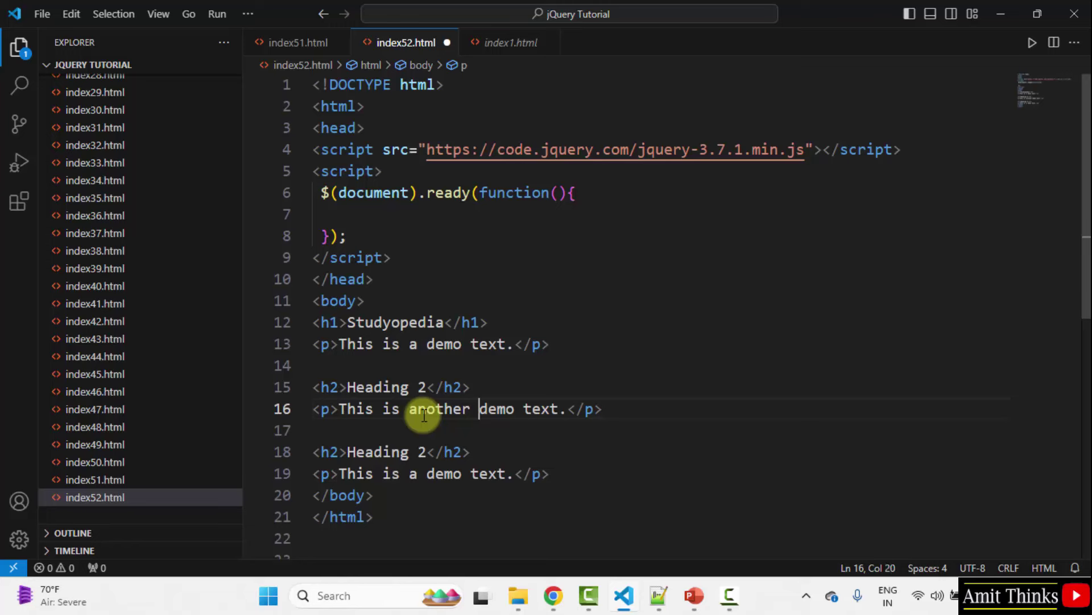
pyautogui.click(424, 474)
pyautogui.press('BackSpace')
pyautogui.press('BackSpace')
pyautogui.write('yet')
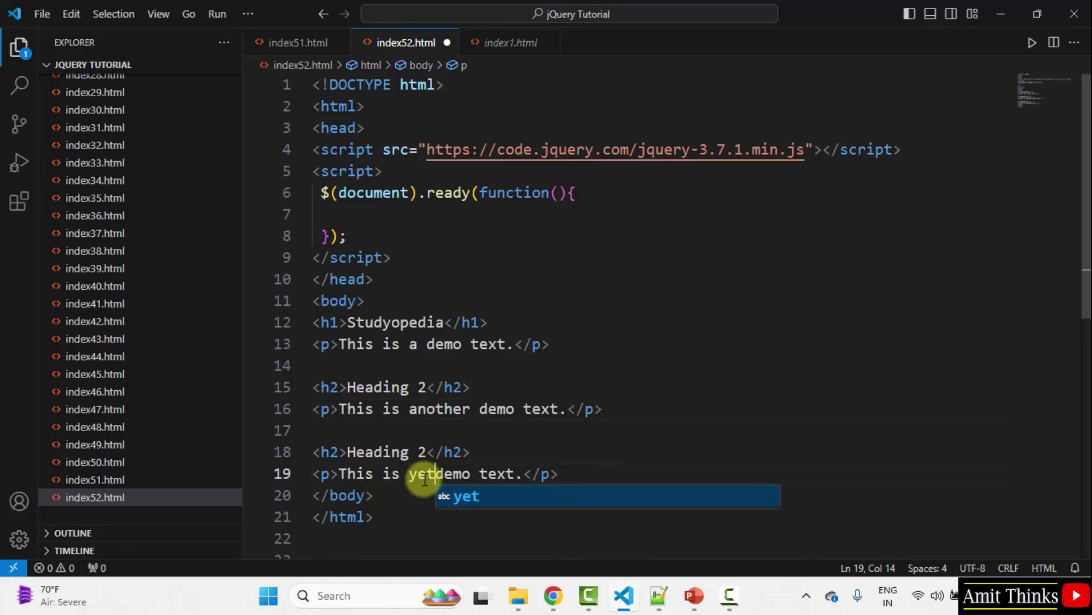
pyautogui.write(' another')
pyautogui.press('BackSpace')
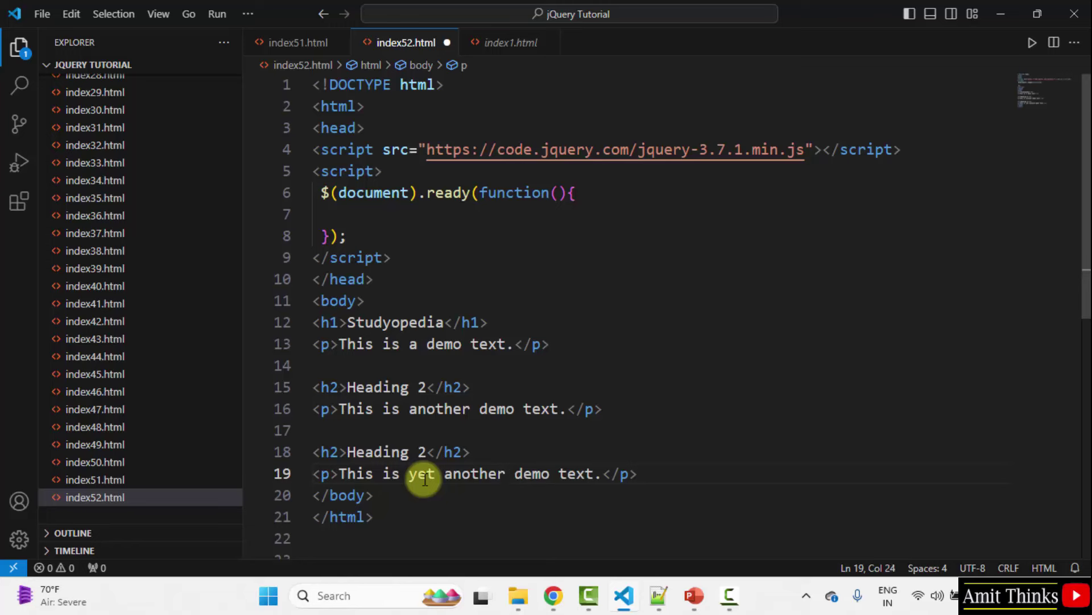
# Step: Add a <button>Set CSS Property</button> line after the last paragraph
pyautogui.click(659, 473)
pyautogui.press('Return')
pyautogui.press('Return')
pyautogui.scroll(-1, 662, 472)
pyautogui.press('Down')
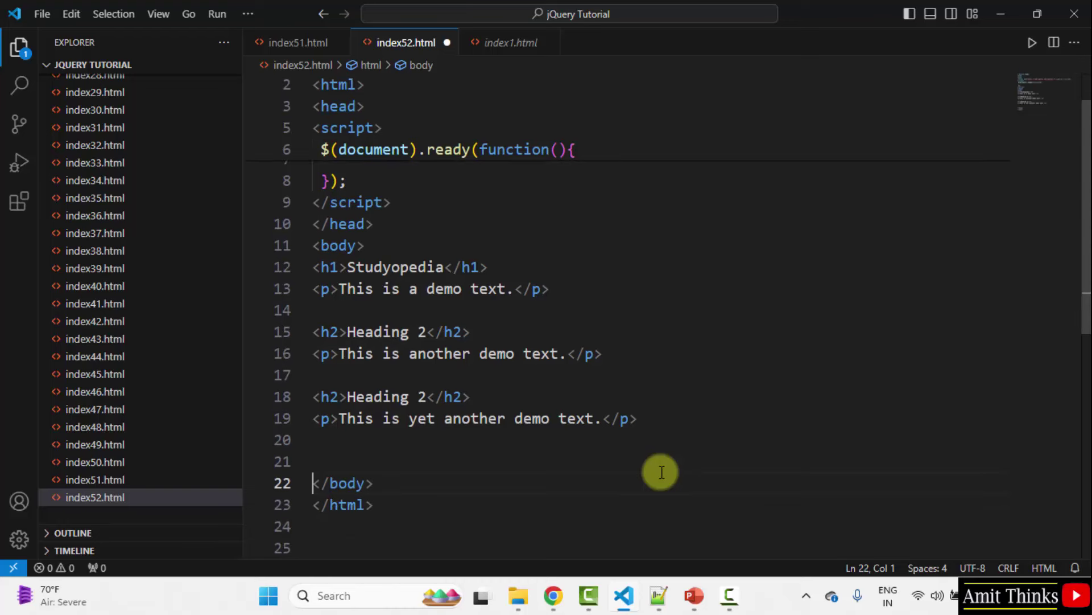
pyautogui.write('<button')
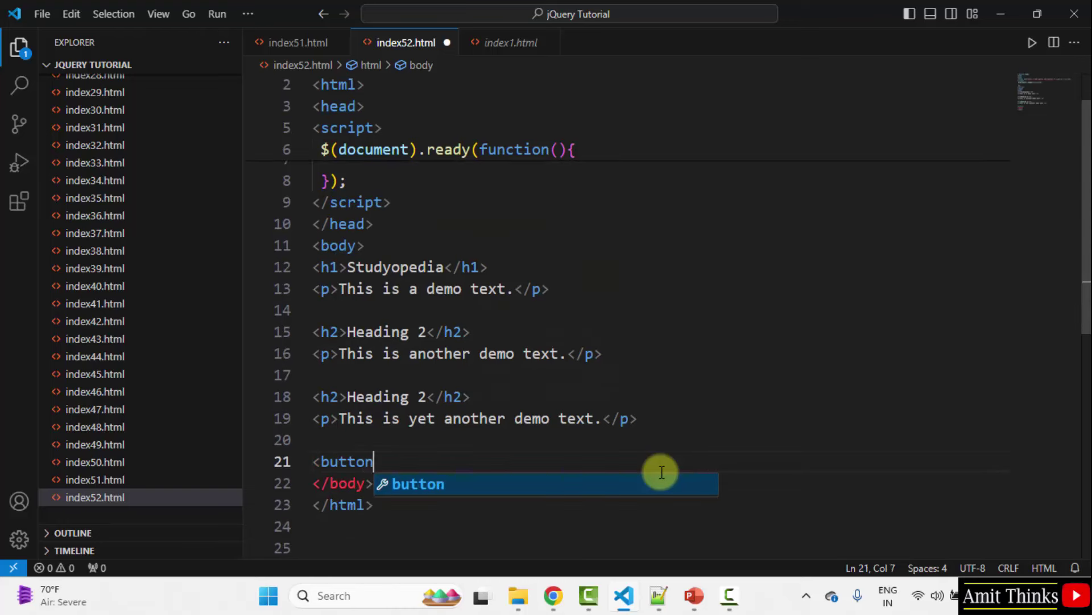
pyautogui.write('>')
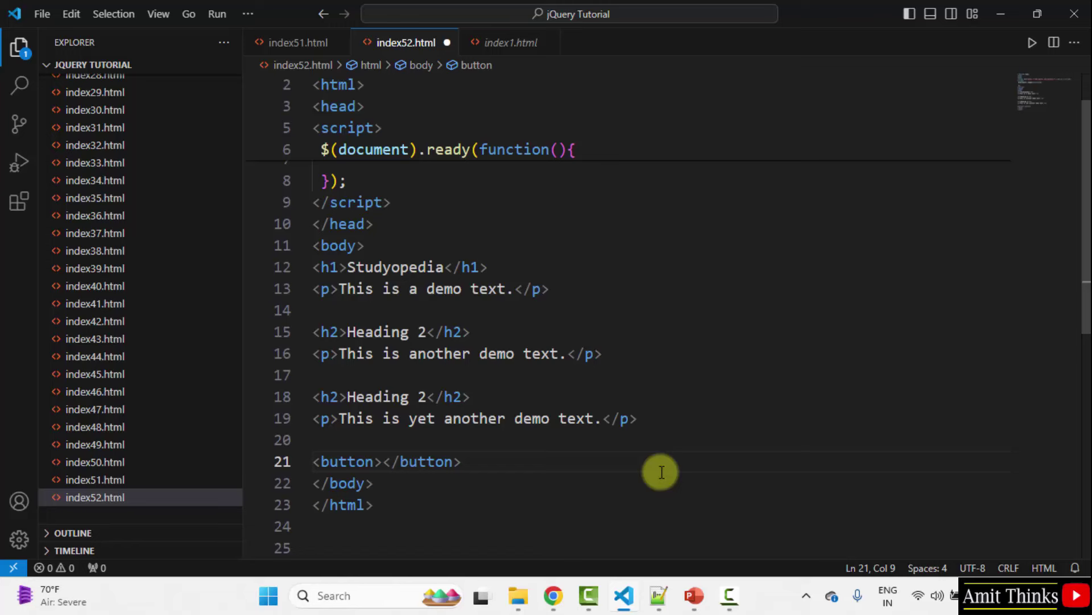
pyautogui.write('S')
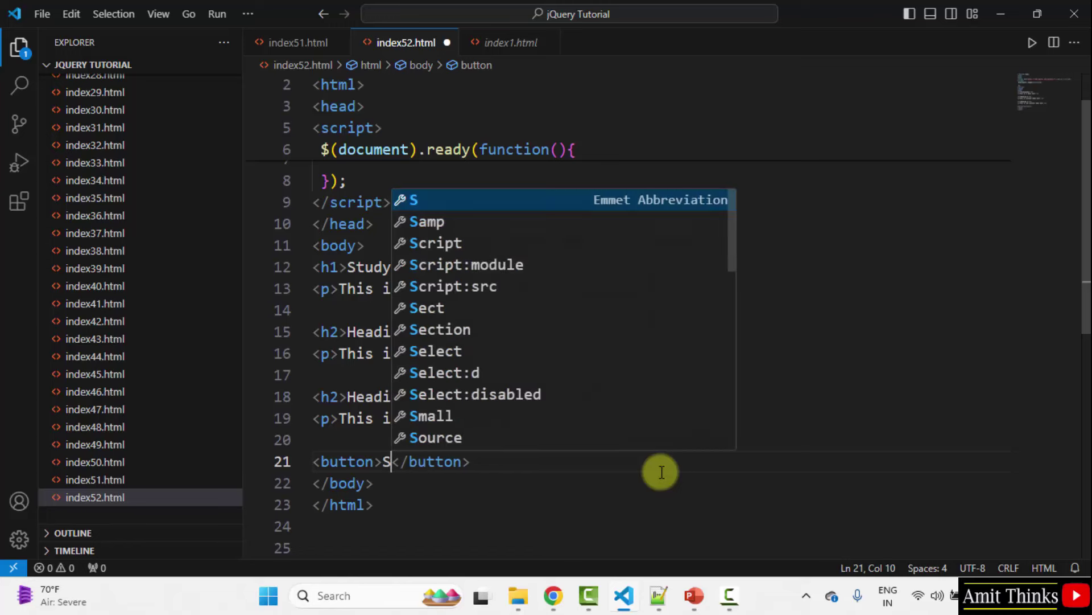
pyautogui.write('et CSS Pr')
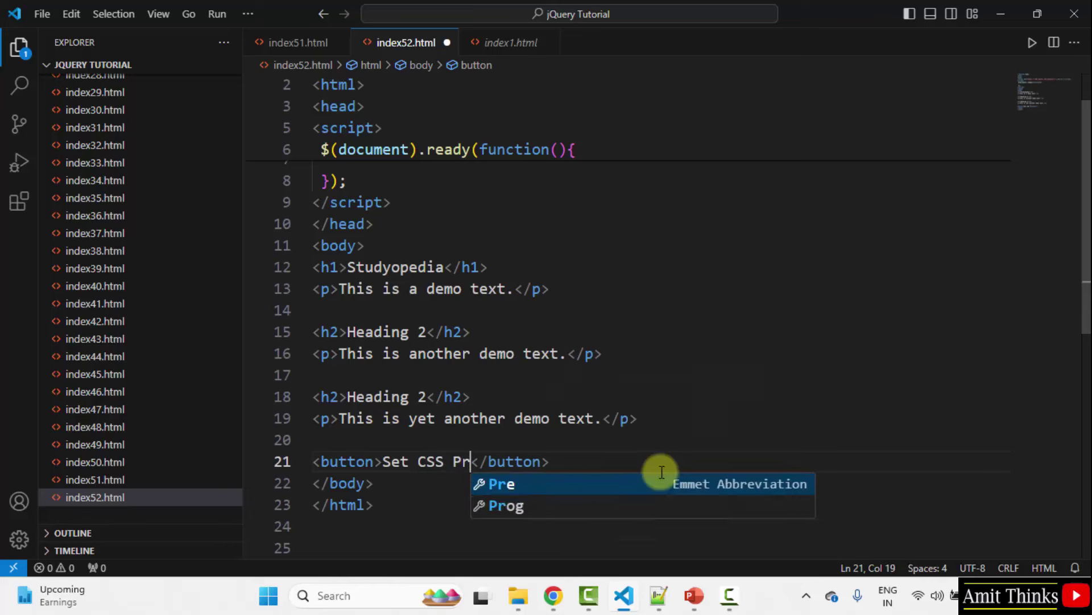
pyautogui.write('operty')
pyautogui.click(669, 423)
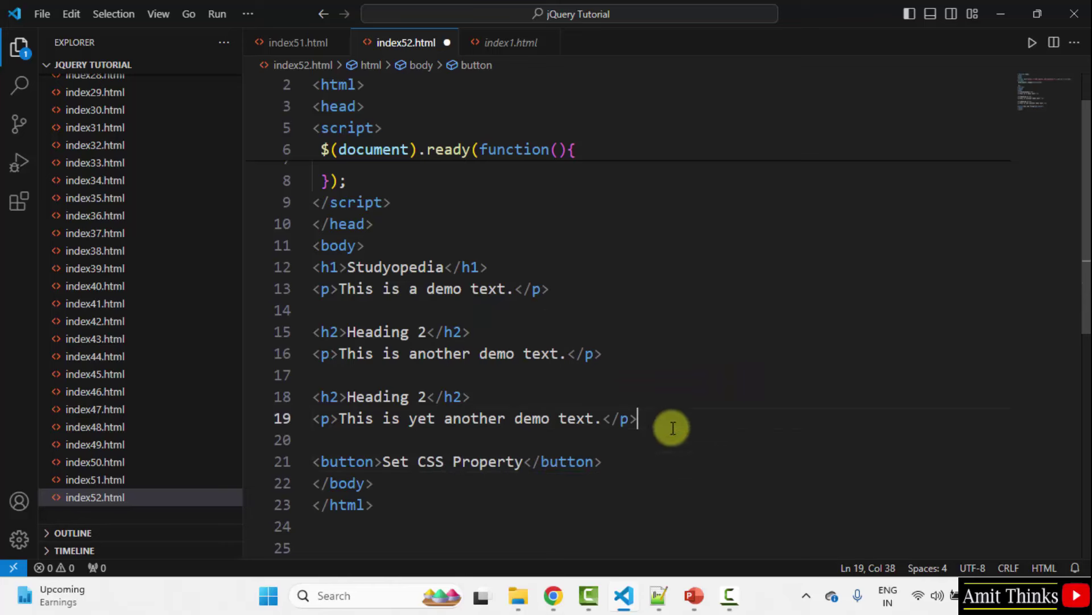
# Step: Review the button line, both Heading 2 lines and the empty ready function
pyautogui.tripleClick(485, 456)
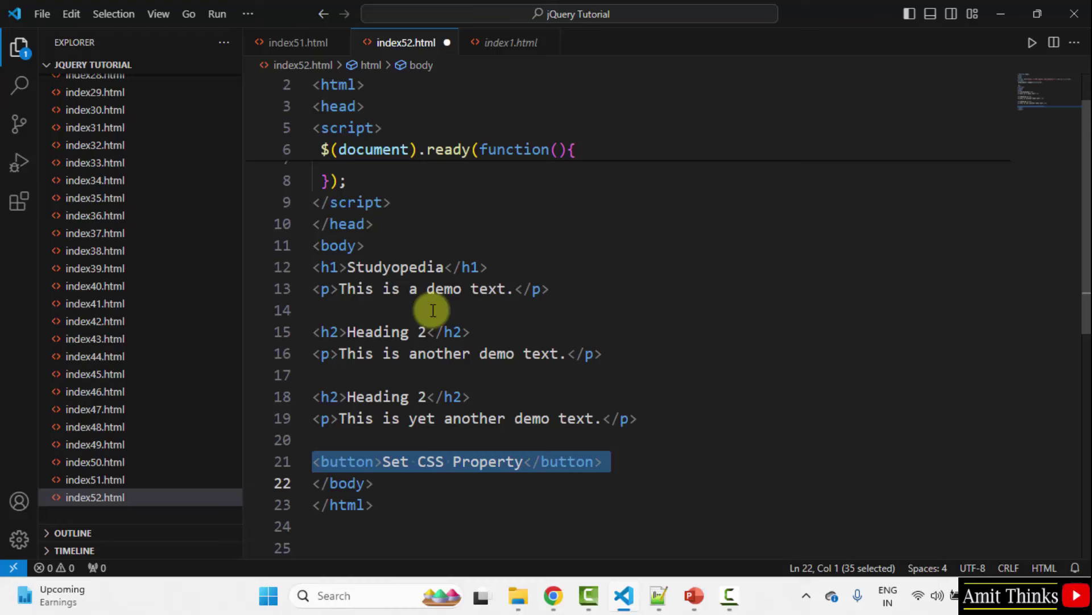
pyautogui.tripleClick(372, 333)
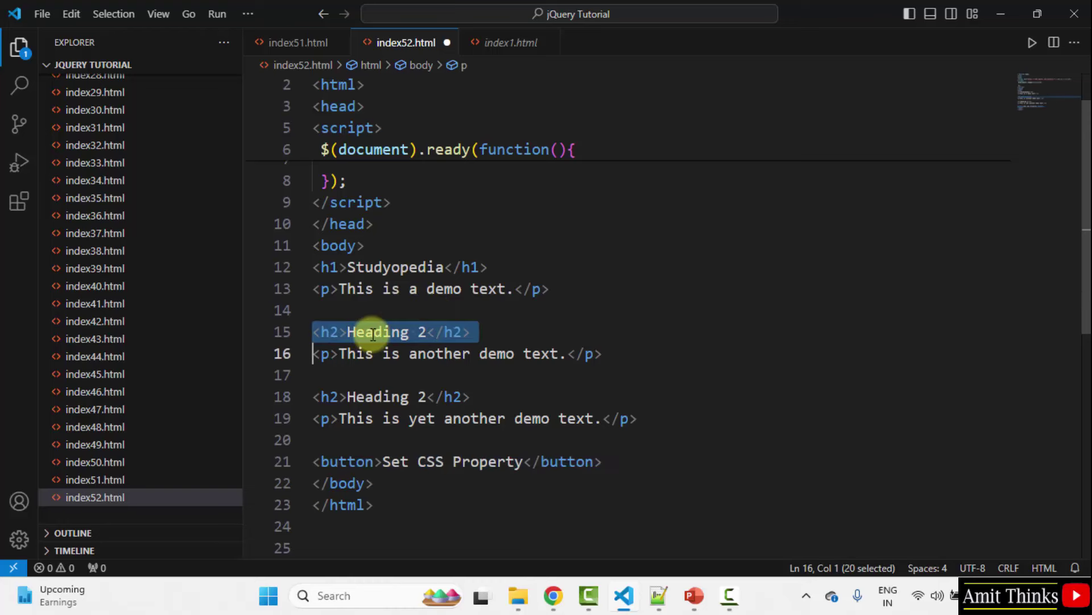
pyautogui.tripleClick(376, 397)
pyautogui.scroll(1, 1083, 251)
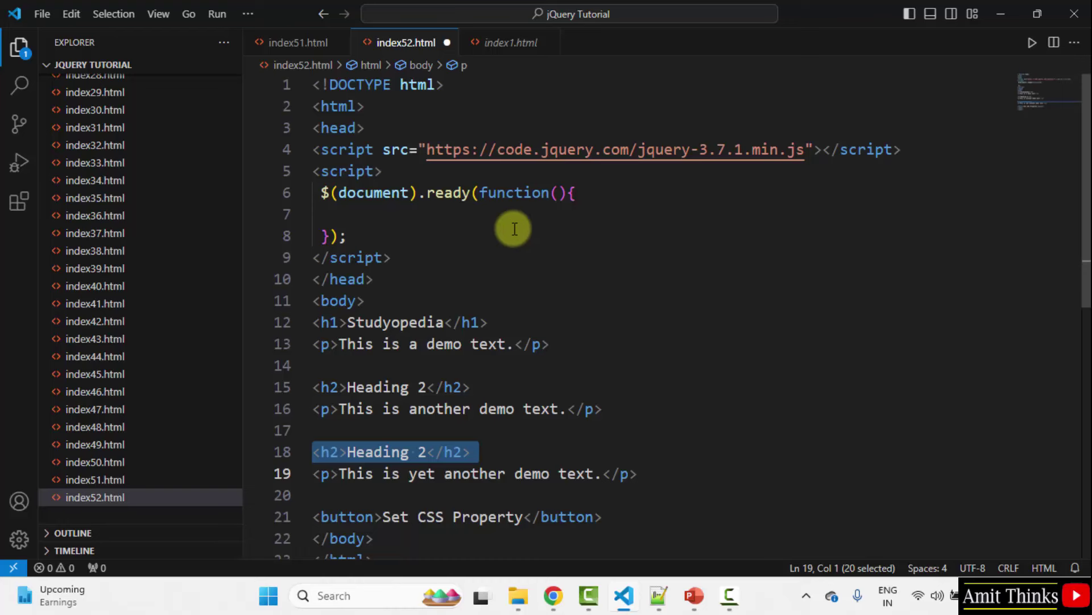
pyautogui.click(470, 212)
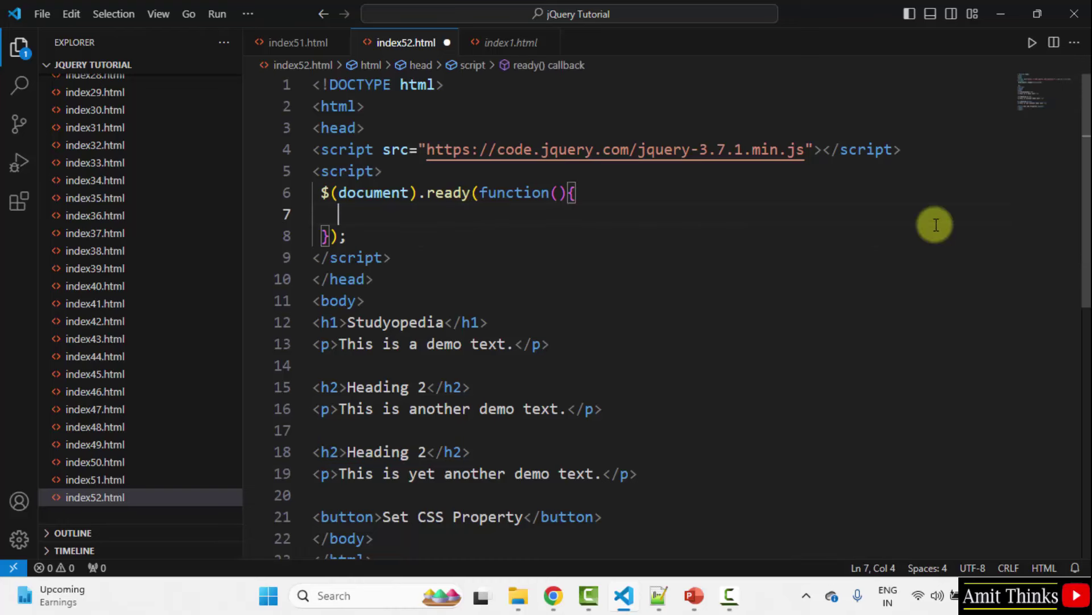
pyautogui.scroll(-2, 1082, 162)
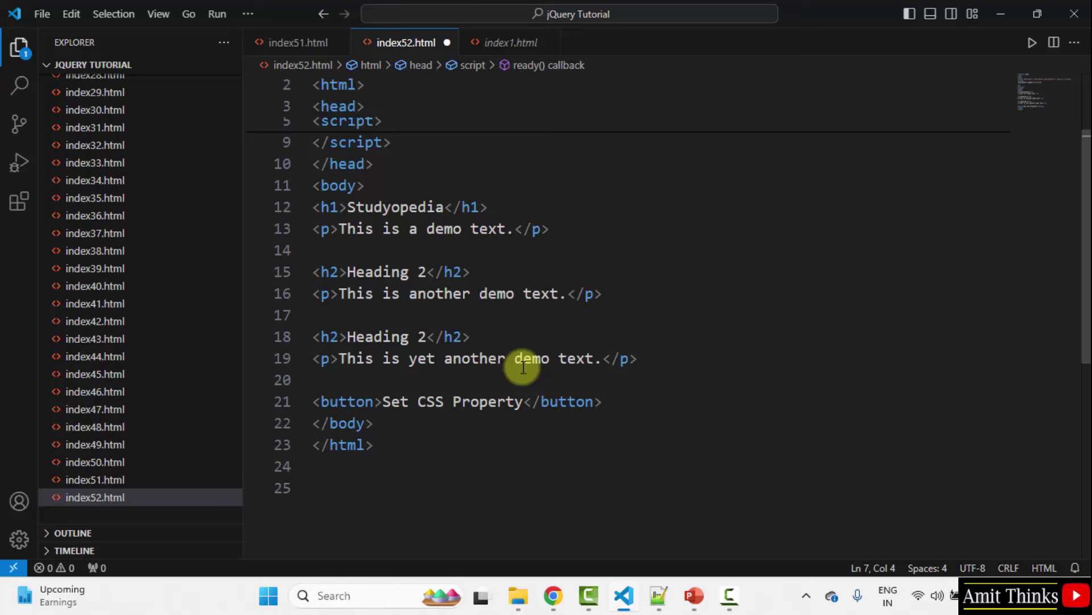
pyautogui.tripleClick(507, 401)
pyautogui.scroll(2, 1084, 194)
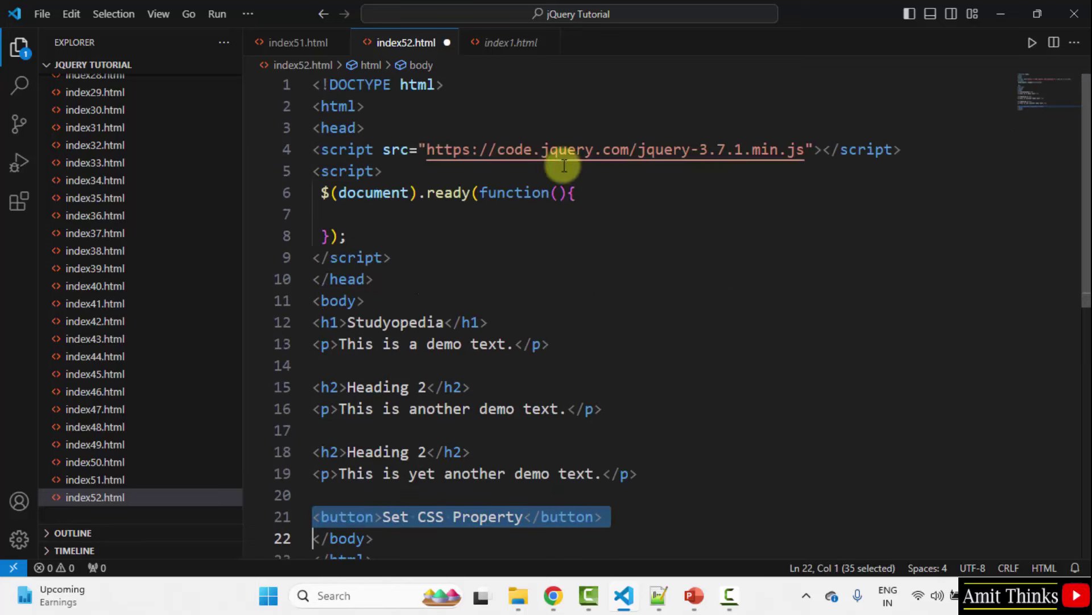
pyautogui.click(400, 195)
# Step: Write $("button").click(function(){ }); inside the document-ready function
pyautogui.click(389, 212)
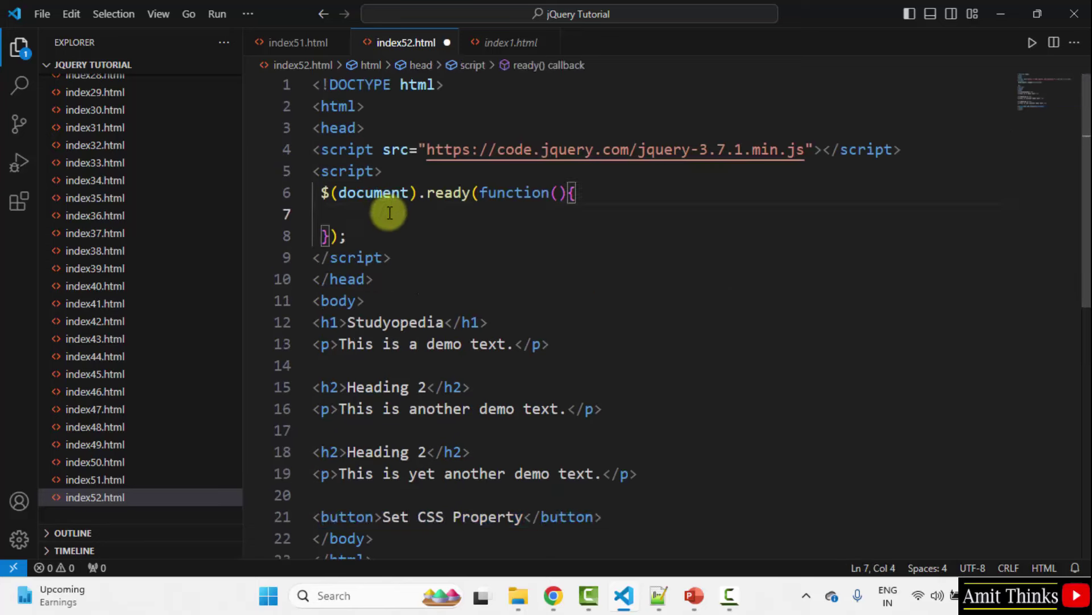
pyautogui.write('$(')
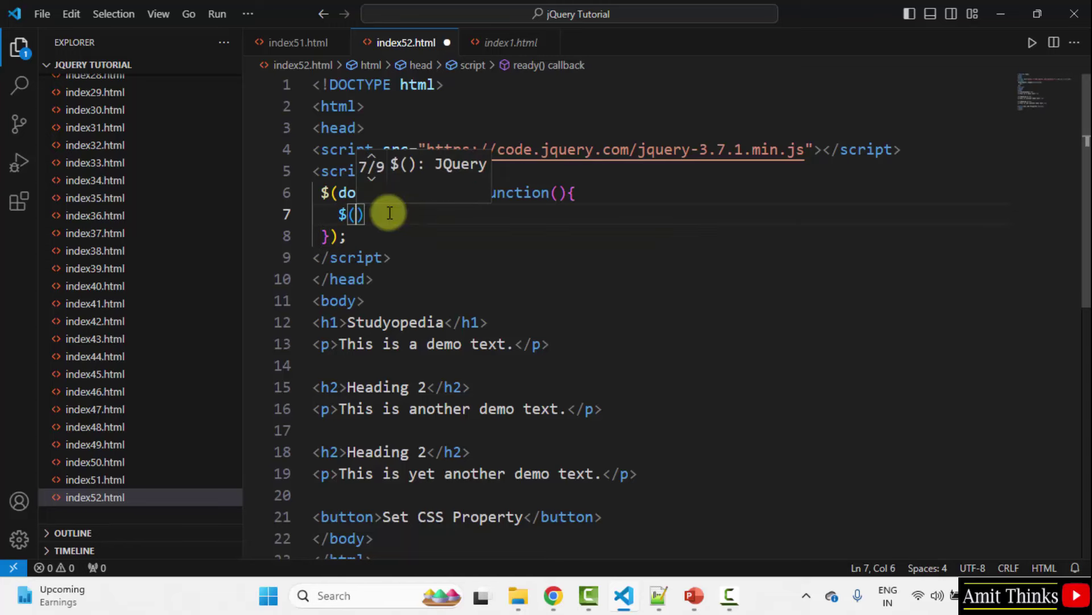
pyautogui.write('"butto')
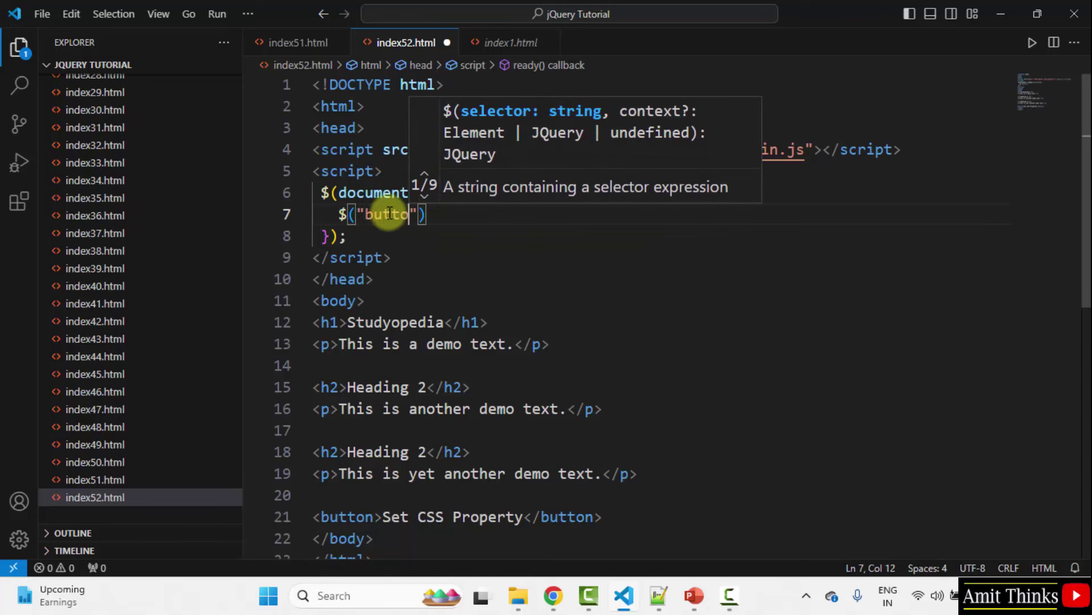
pyautogui.write('n").click')
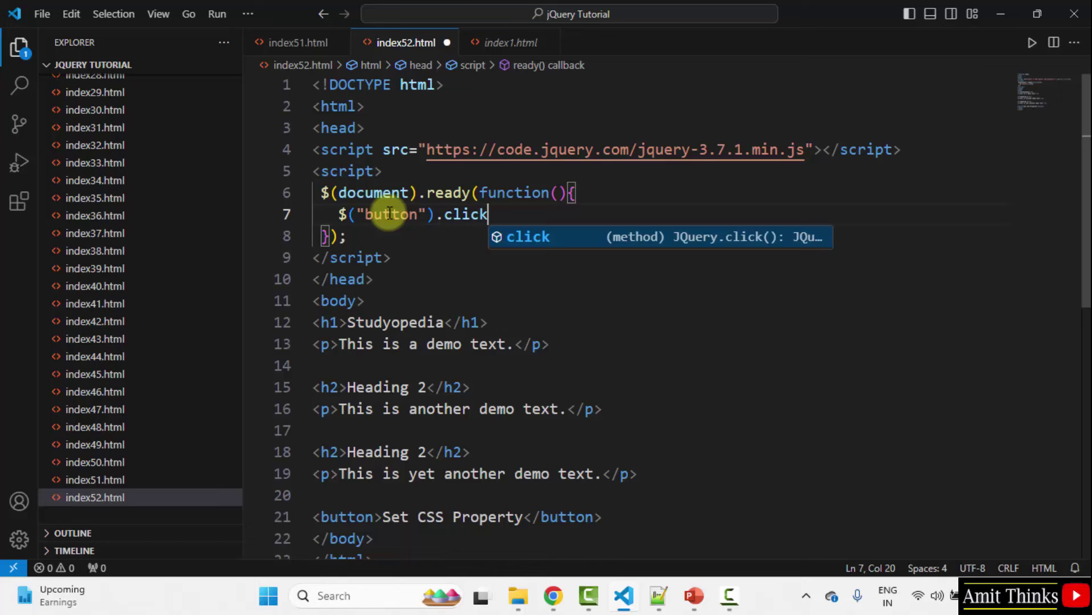
pyautogui.write('(function')
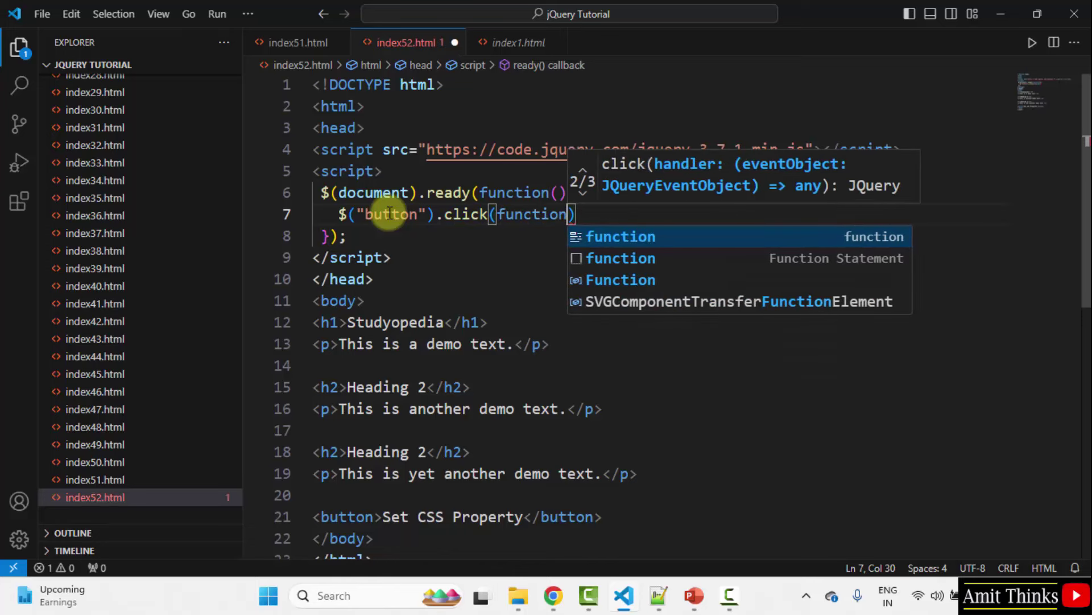
pyautogui.write('(){')
pyautogui.press('Return')
pyautogui.press('Return')
pyautogui.write('}')
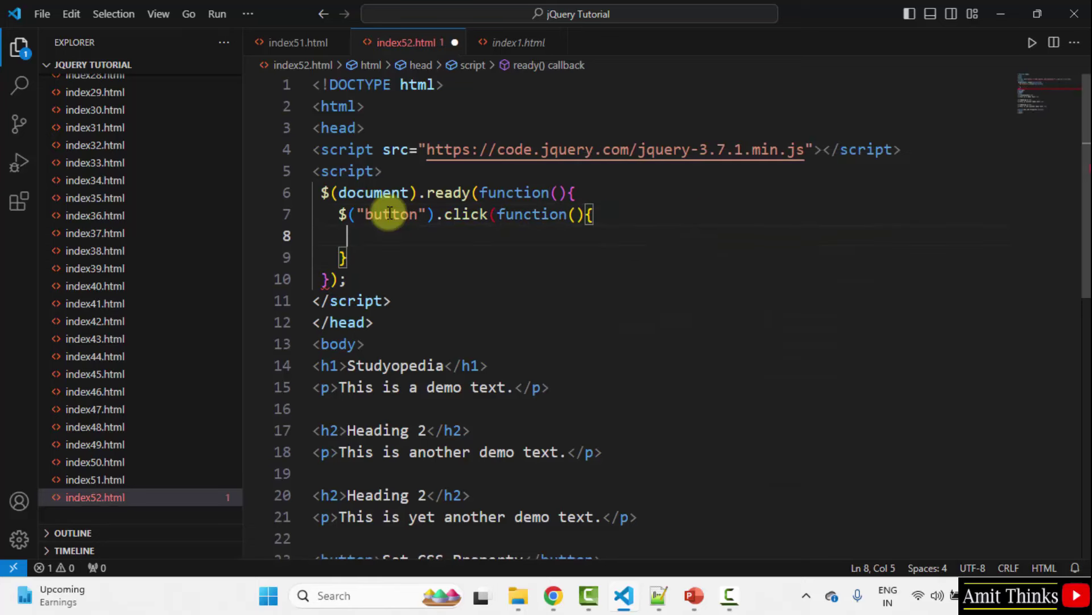
pyautogui.write(')')
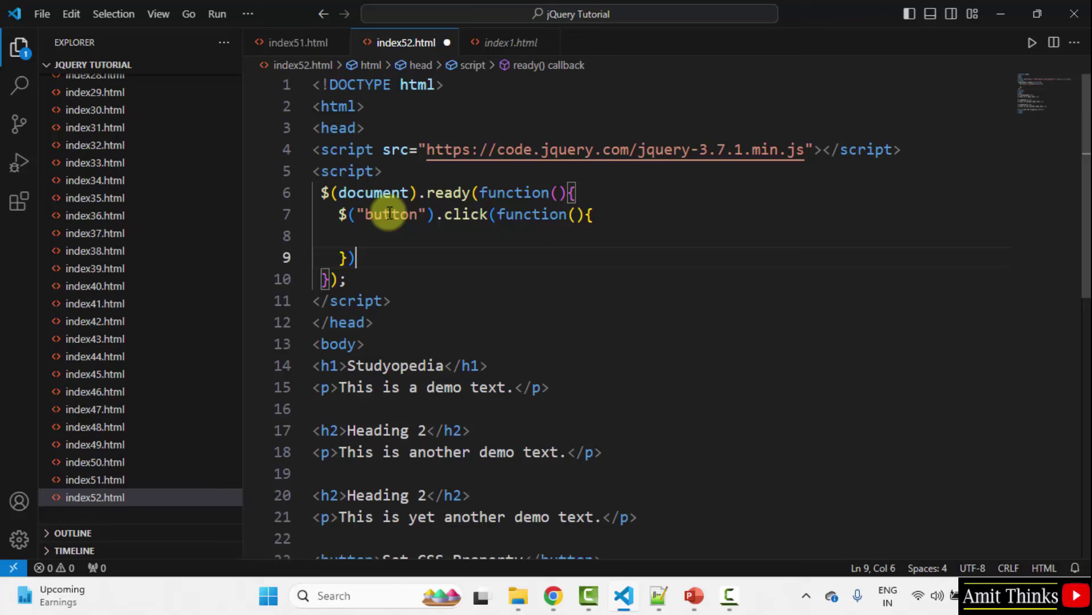
pyautogui.write(';;')
# Step: Write $("h2").css("color", "red"); in the click handler and remove the stray 'color: red;' text
pyautogui.click(381, 232)
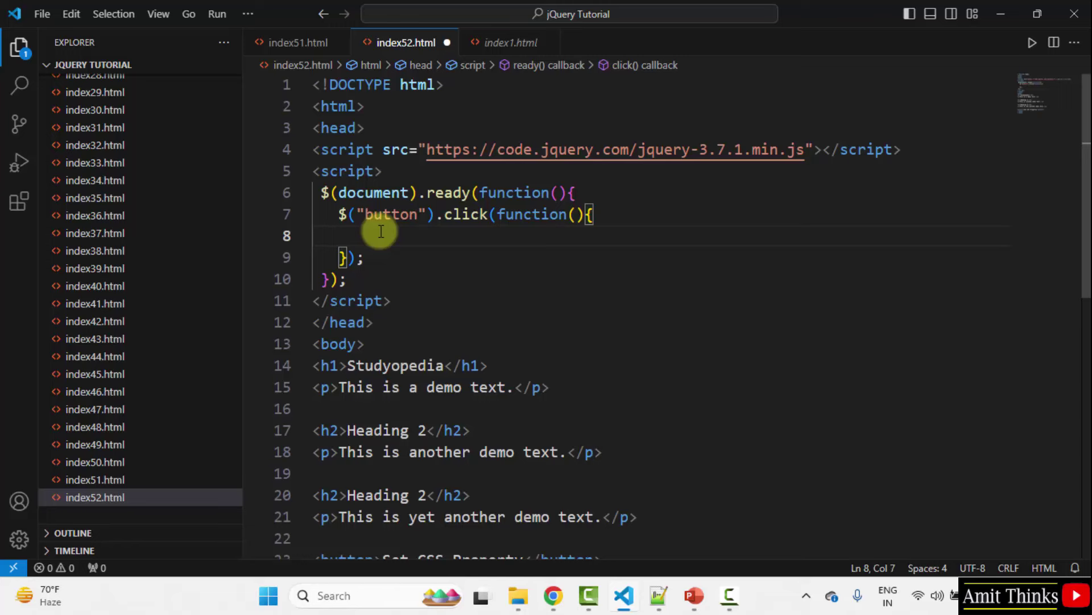
pyautogui.write('$("h2')
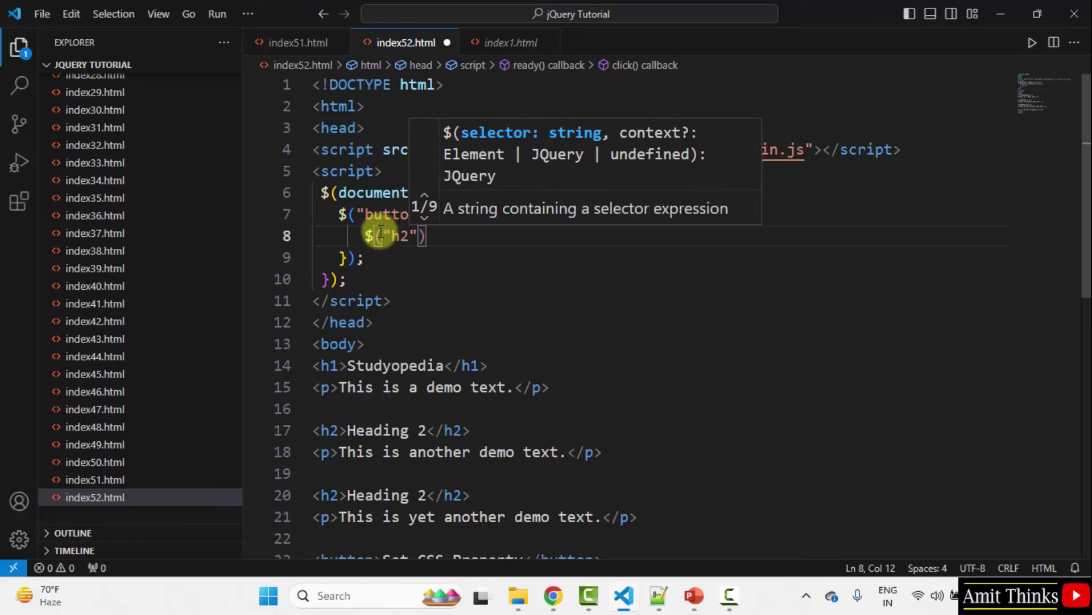
pyautogui.click(483, 240)
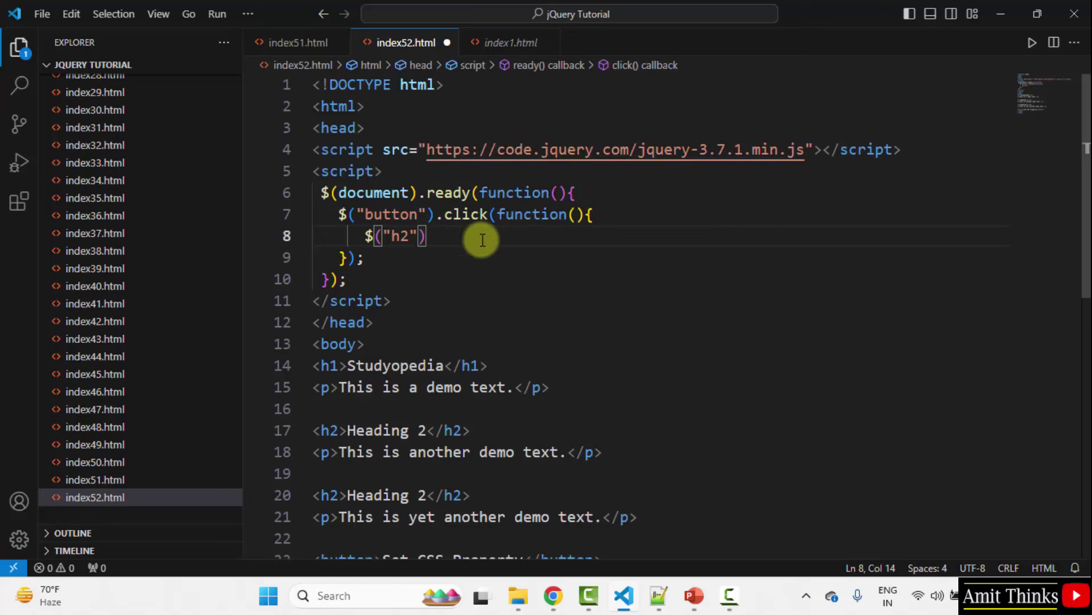
pyautogui.write('.css')
pyautogui.press('Escape')
pyautogui.write('(')
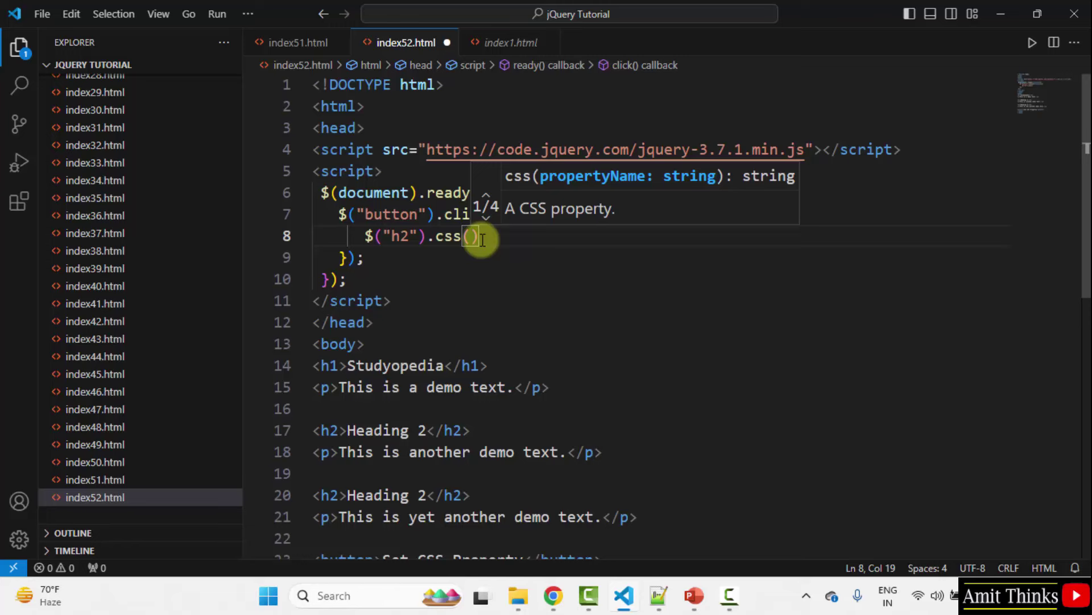
pyautogui.write('"color')
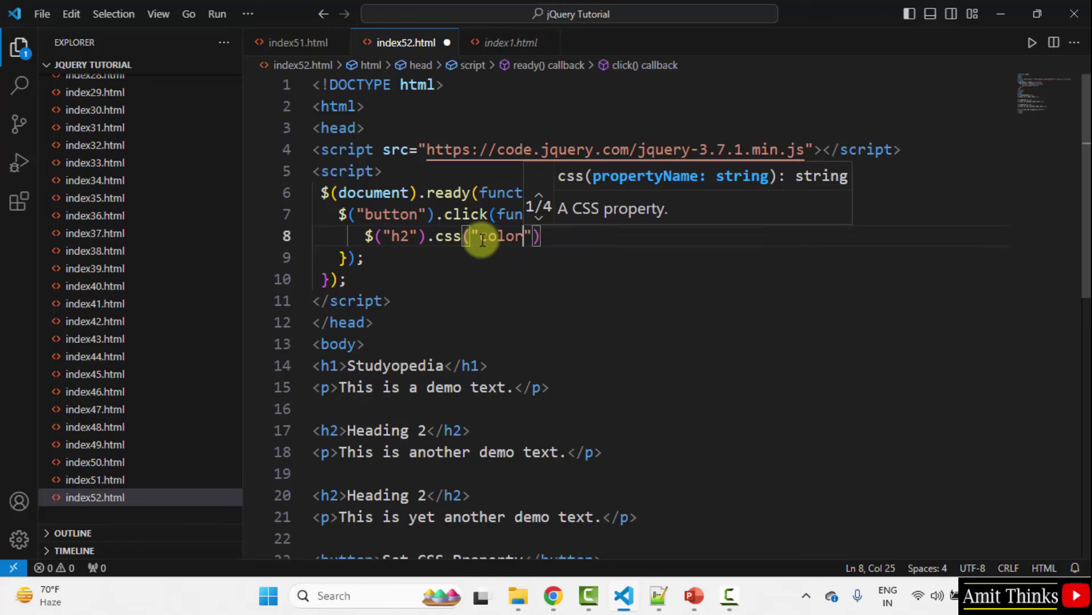
pyautogui.write('",')
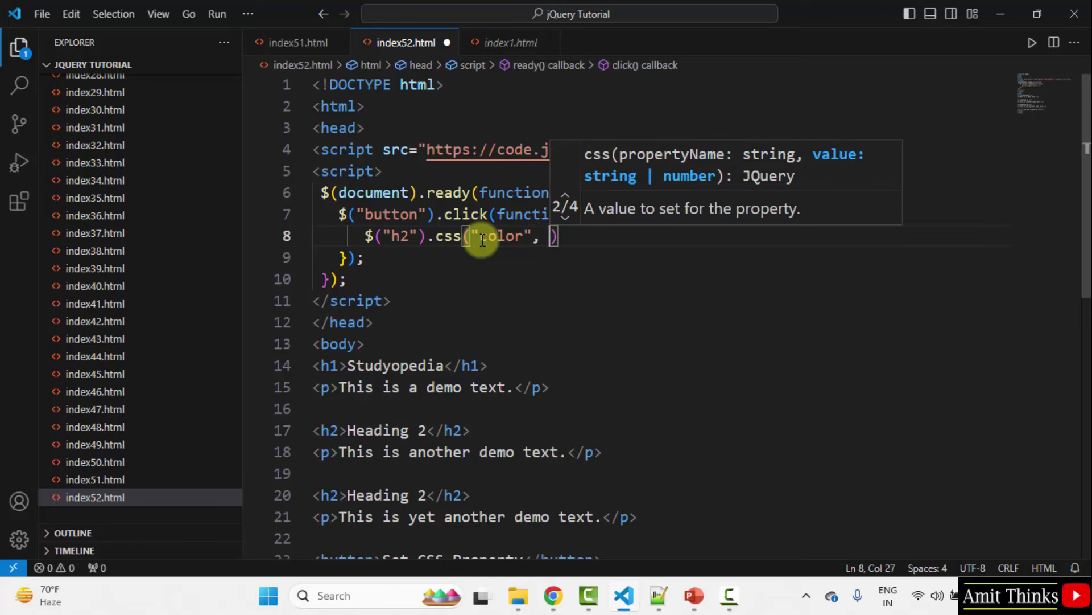
pyautogui.write(' "red"')
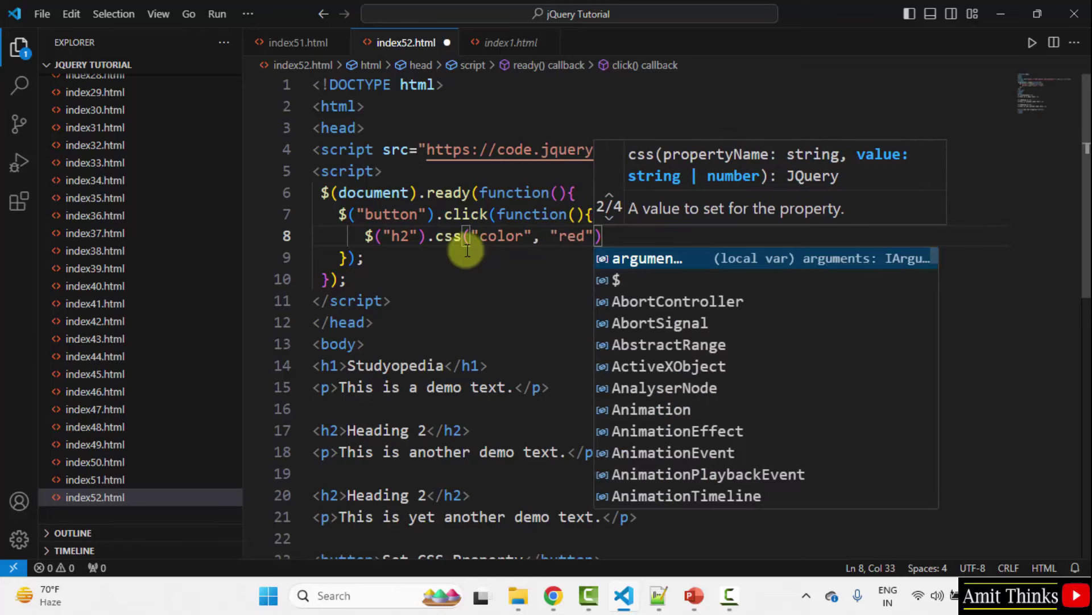
pyautogui.click(487, 260)
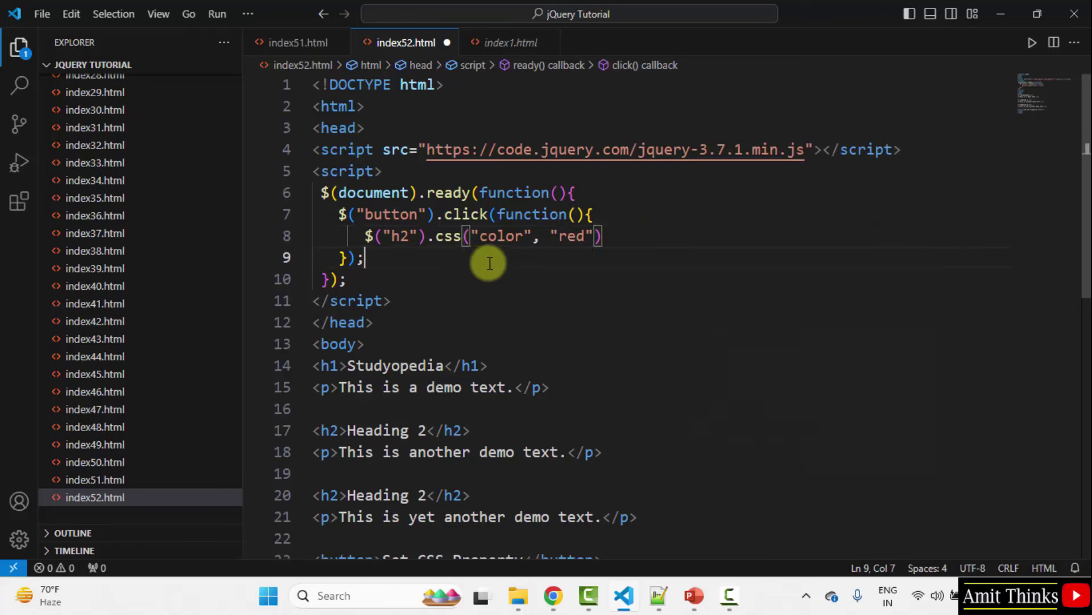
pyautogui.click(610, 236)
pyautogui.write('color: ')
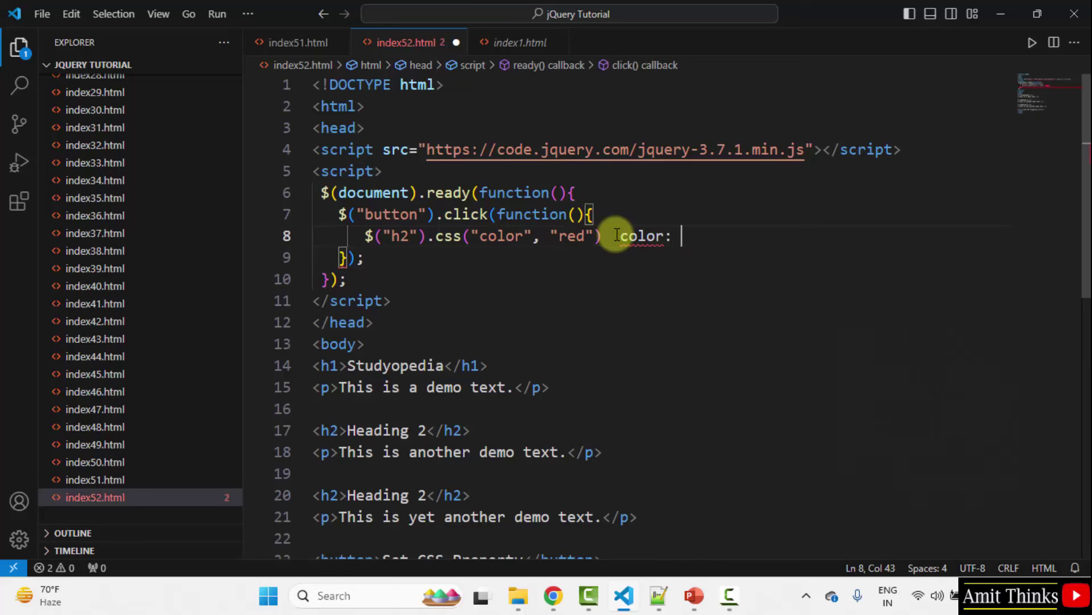
pyautogui.write('red;')
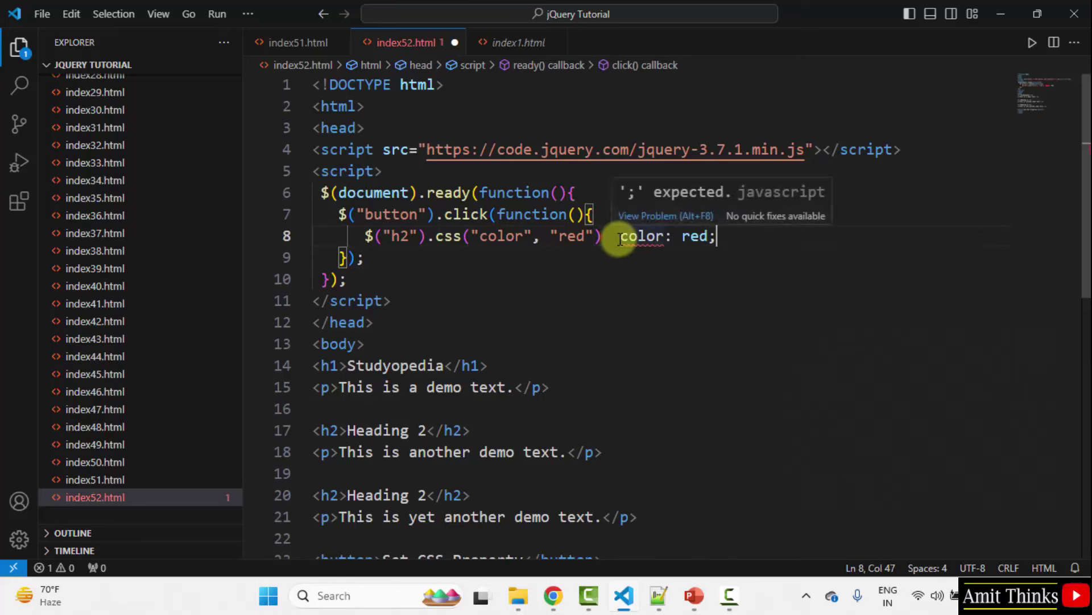
pyautogui.moveTo(621, 236); pyautogui.dragTo(727, 234)
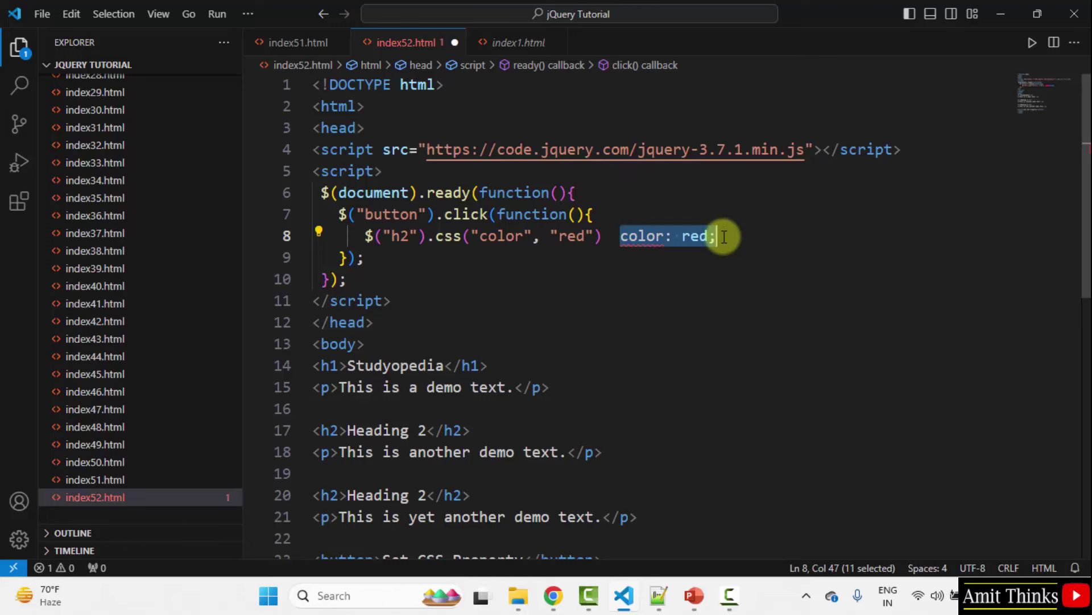
pyautogui.click(726, 237)
pyautogui.press('BackSpace')
pyautogui.press('BackSpace')
pyautogui.press('BackSpace')
pyautogui.press('BackSpace')
pyautogui.press('BackSpace')
pyautogui.press('BackSpace')
pyautogui.press('BackSpace')
pyautogui.press('BackSpace')
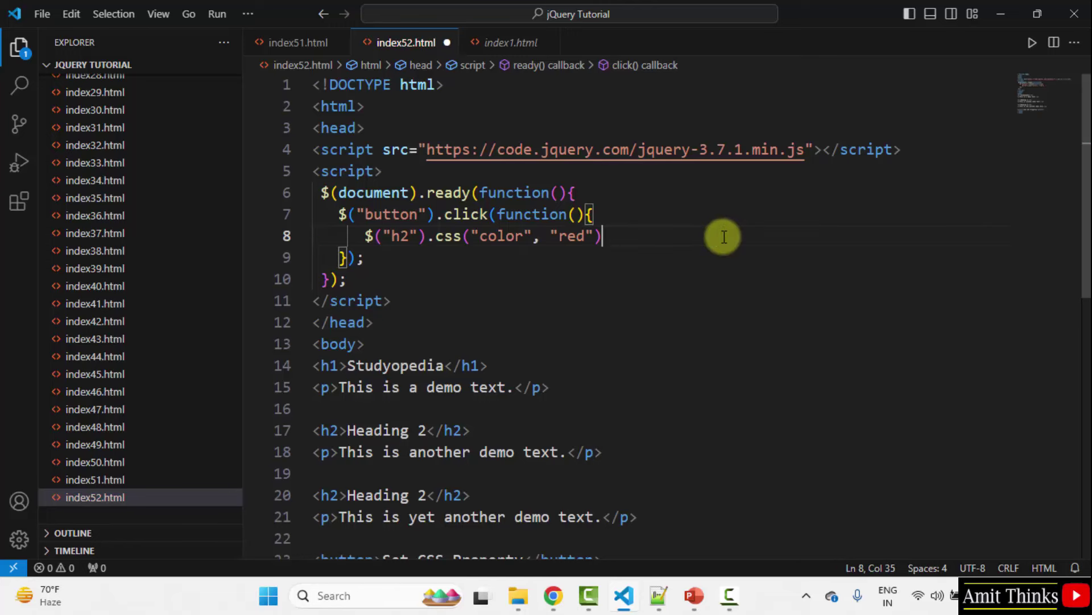
pyautogui.write(';')
# Step: Review the h2 selector, color and red in the css line, then Save All
pyautogui.doubleClick(502, 236)
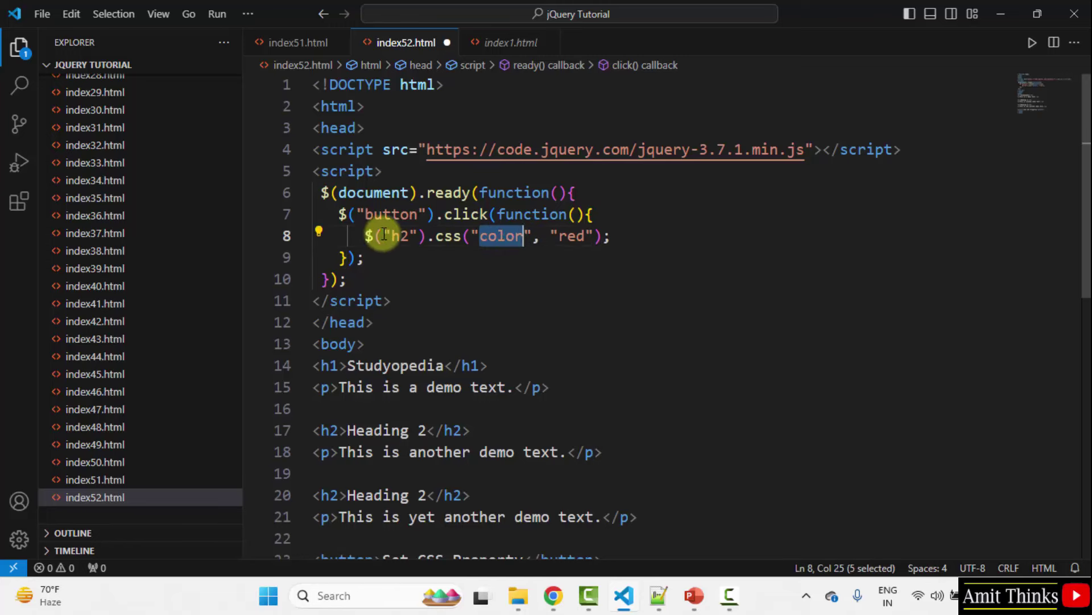
pyautogui.doubleClick(397, 237)
pyautogui.doubleClick(500, 237)
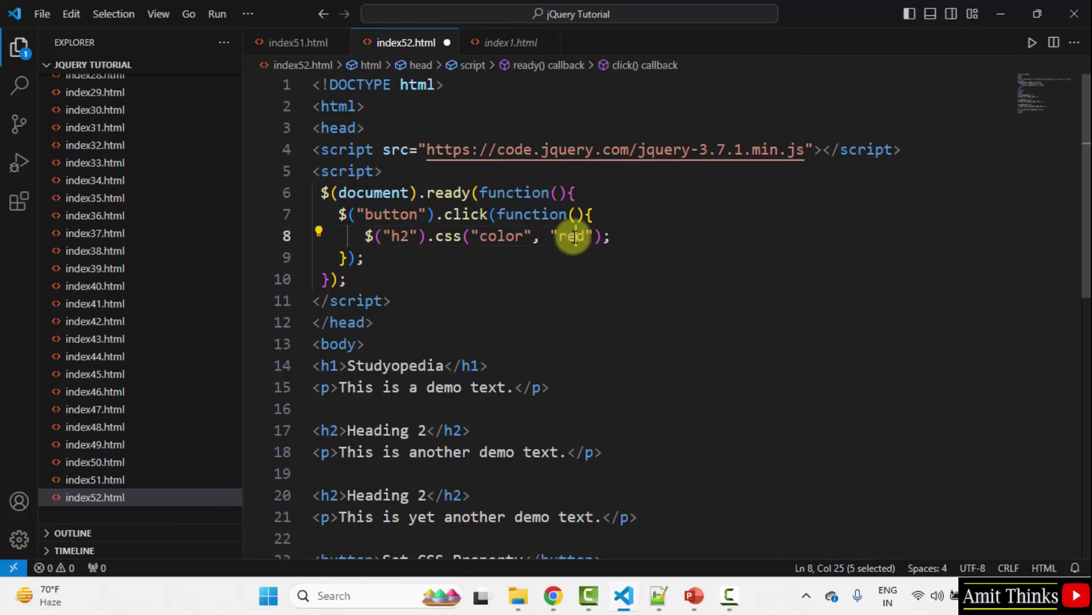
pyautogui.doubleClick(571, 236)
pyautogui.doubleClick(496, 238)
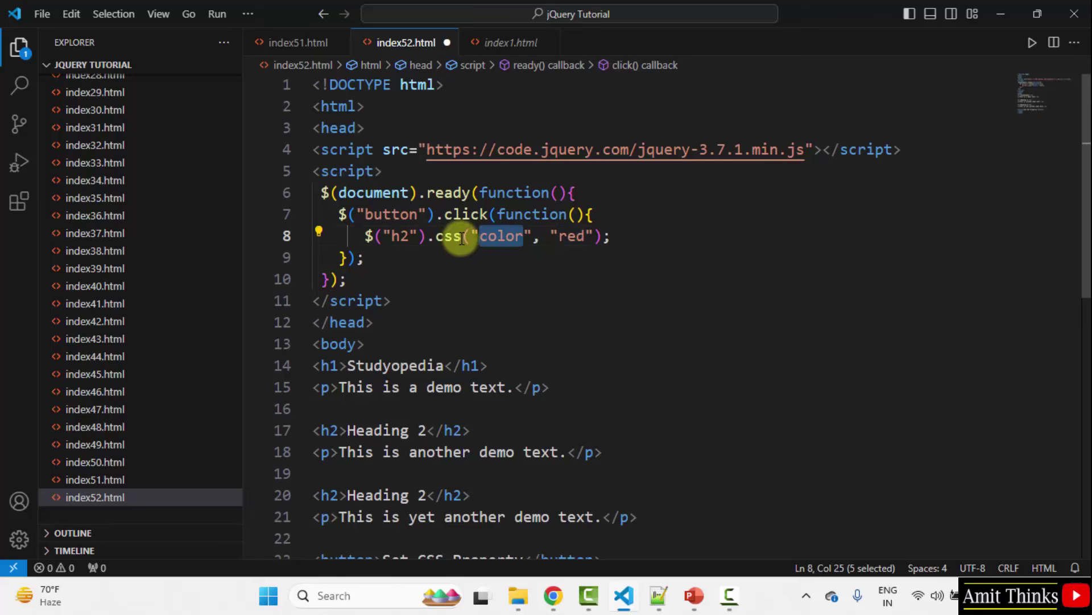
pyautogui.click(459, 252)
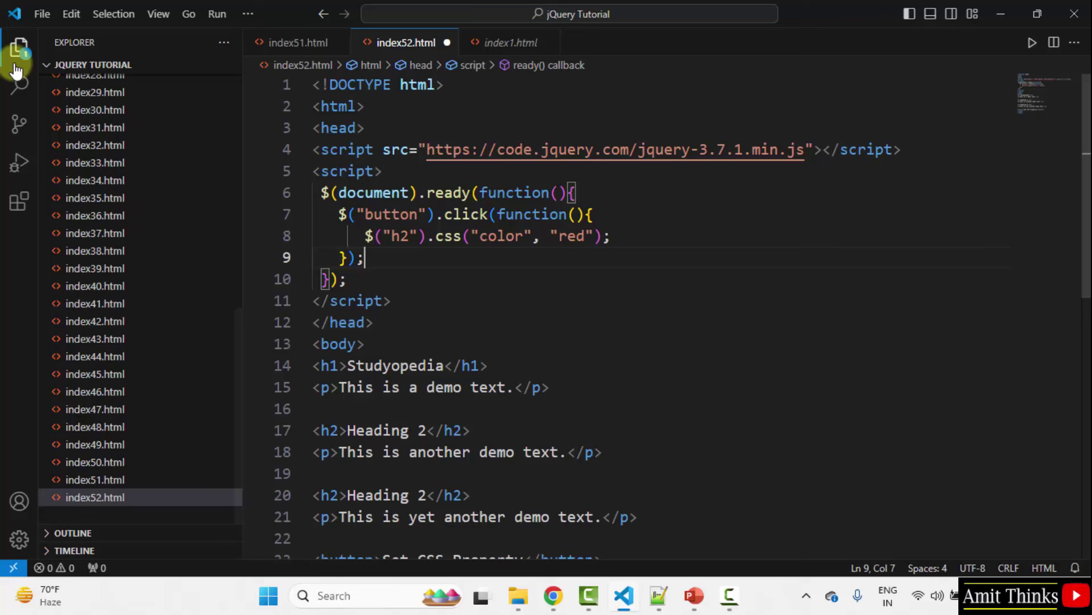
pyautogui.click(42, 16)
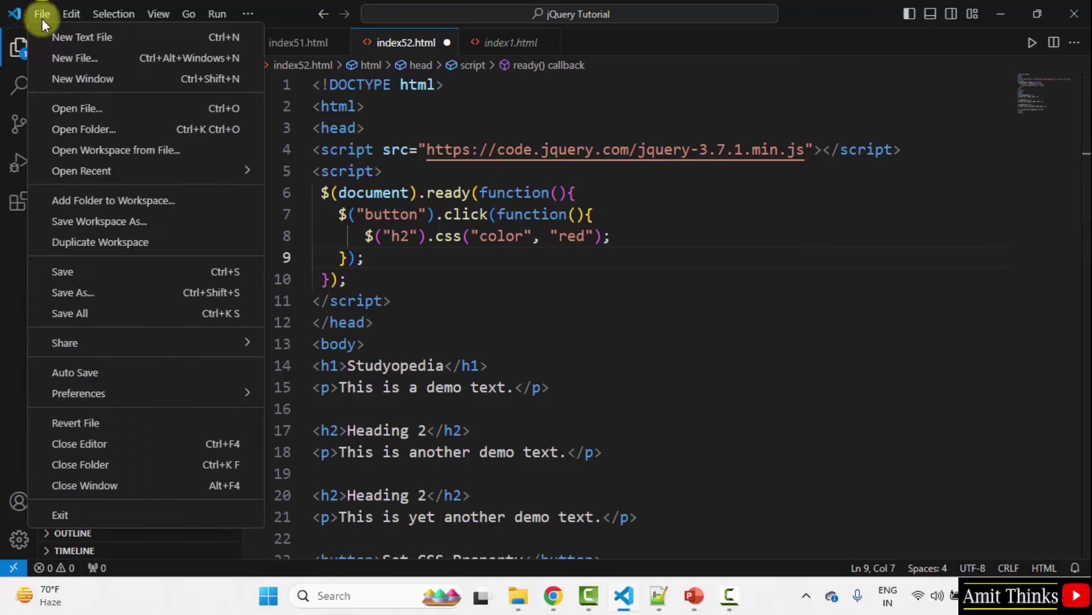
pyautogui.click(225, 313)
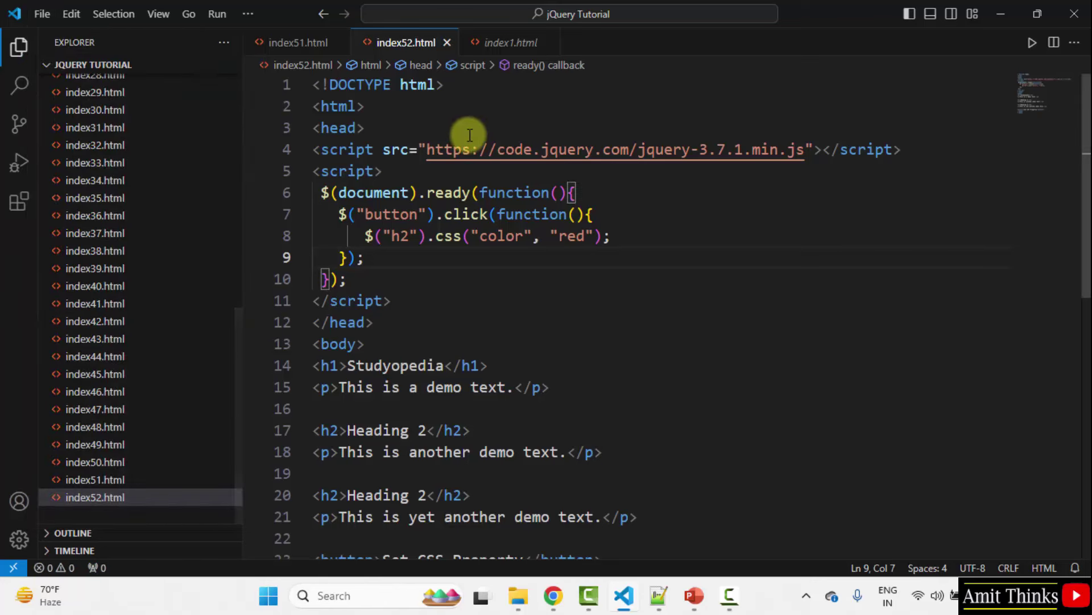
# Step: Open index52.html in the default browser from the editor's context menu
pyautogui.rightClick(464, 137)
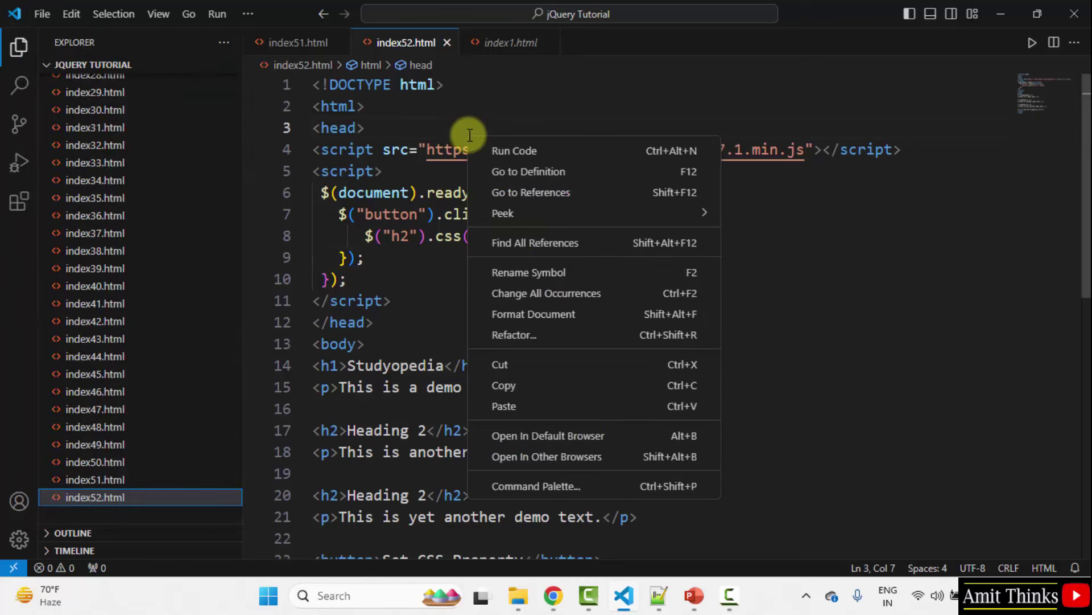
pyautogui.click(633, 439)
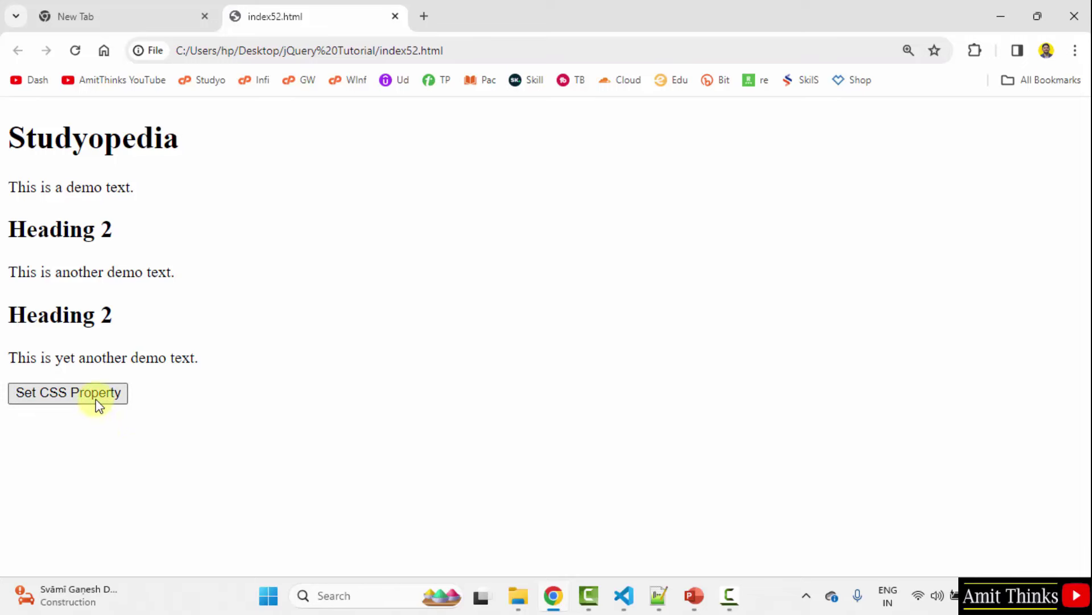
# Step: Press Set CSS Property on the page to turn both Heading 2 titles red
pyautogui.tripleClick(77, 229)
pyautogui.click(220, 340)
pyautogui.click(60, 388)
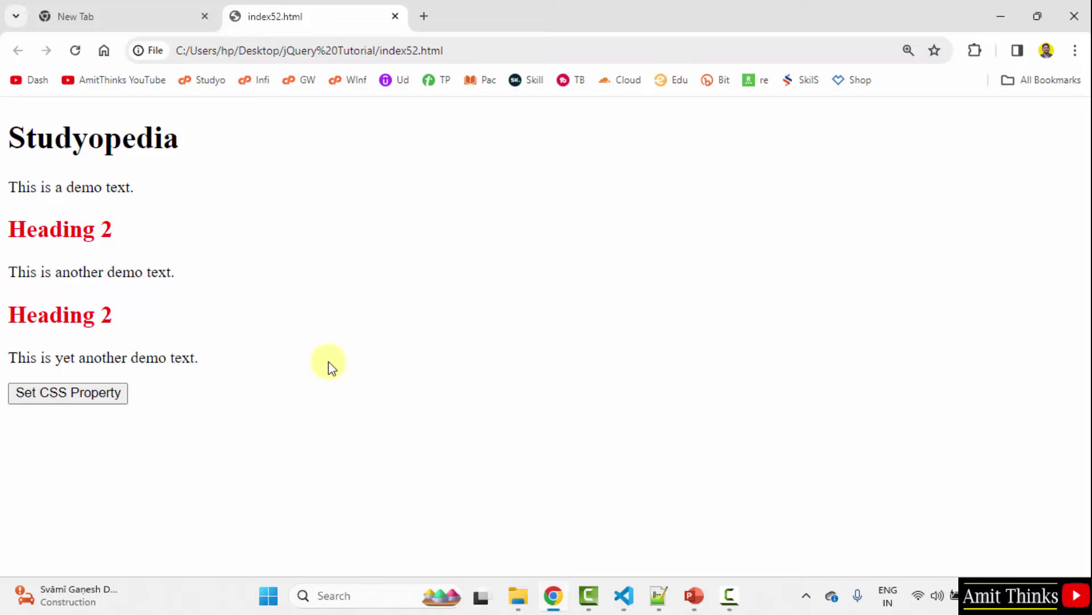
# Step: Switch back to VS Code and highlight color, red and css in the handler line
pyautogui.click(624, 596)
pyautogui.doubleClick(502, 236)
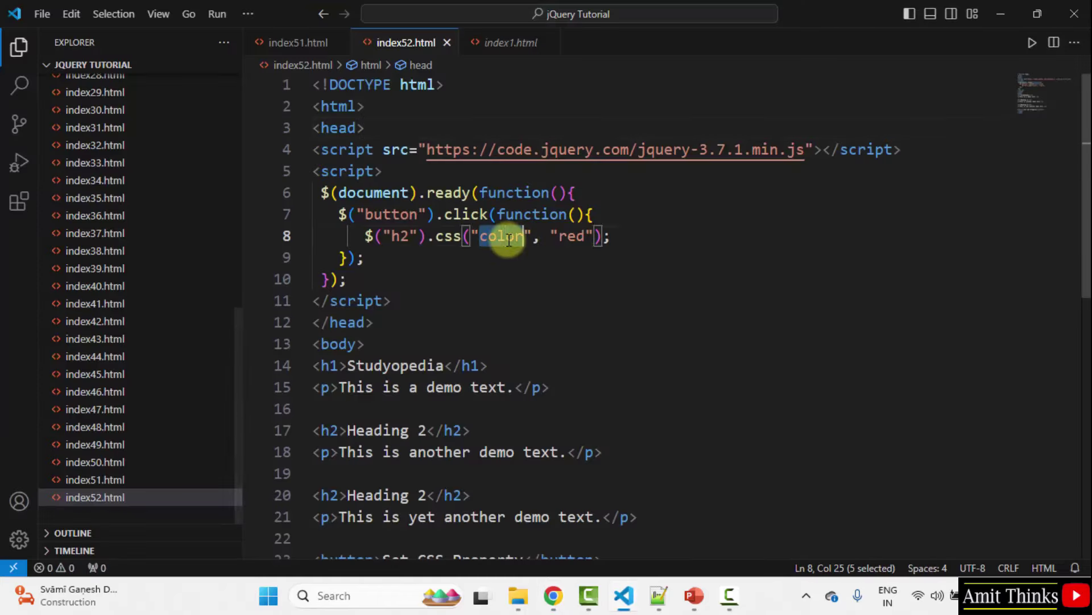
pyautogui.doubleClick(572, 236)
pyautogui.click(538, 284)
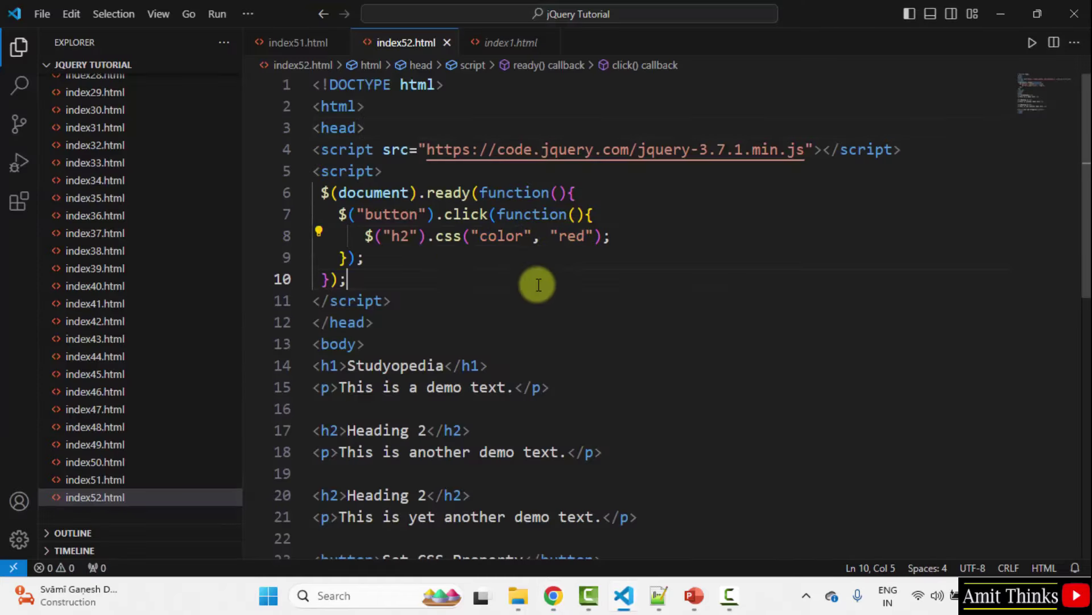
pyautogui.doubleClick(448, 237)
pyautogui.click(593, 291)
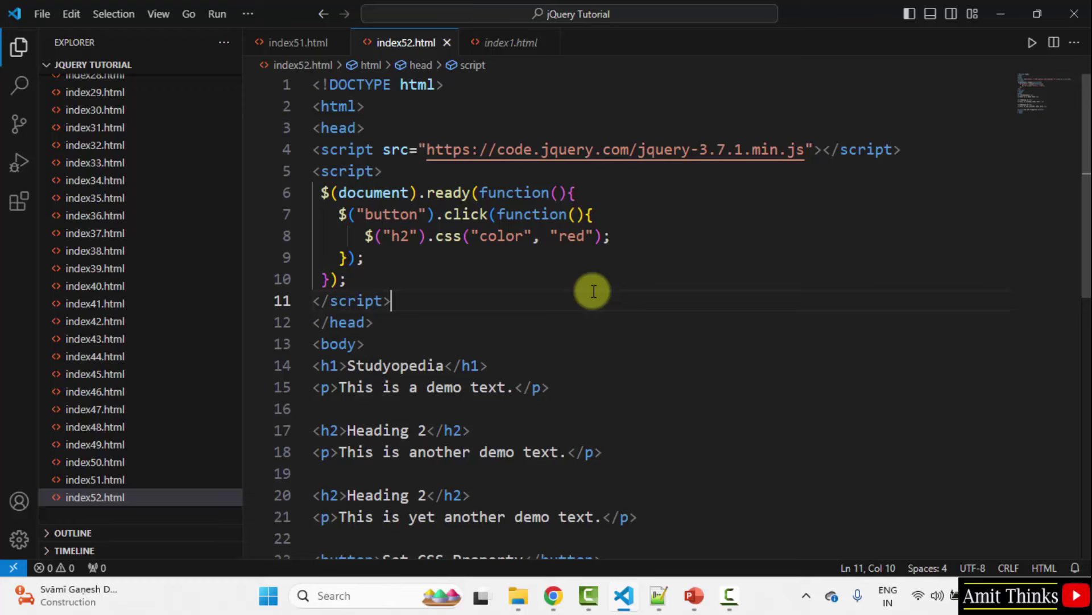